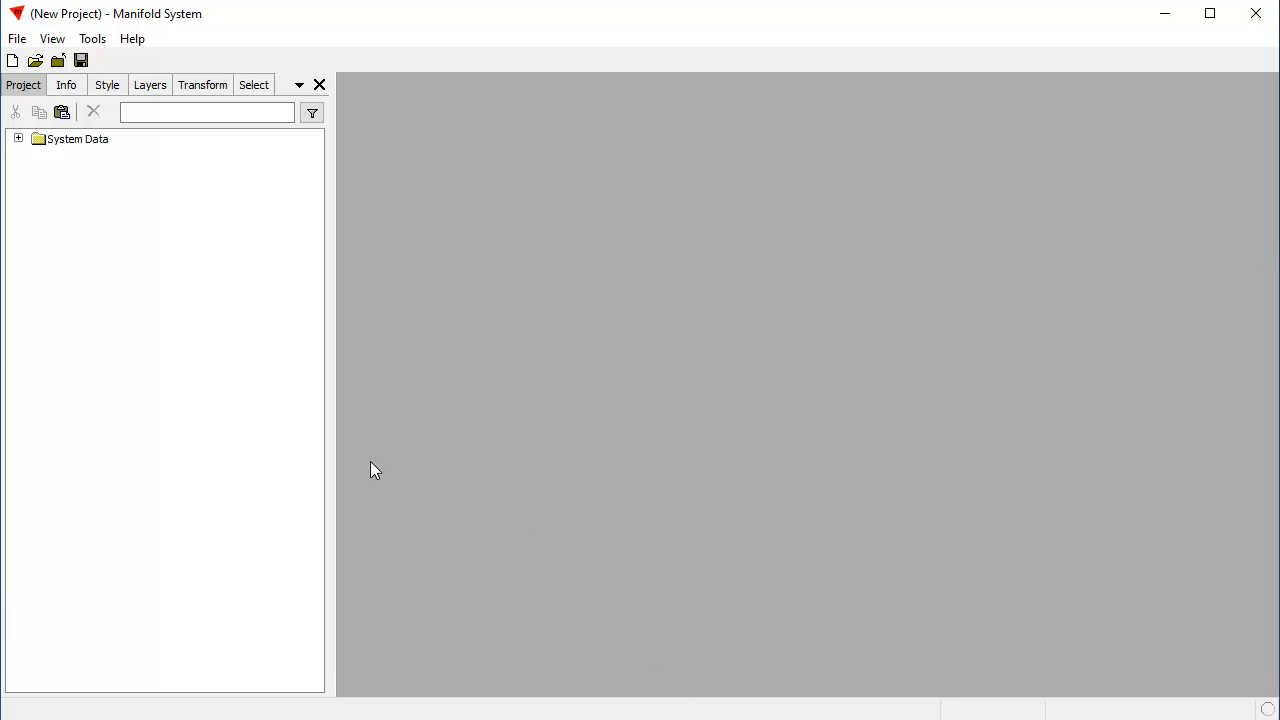
left_click(18, 39)
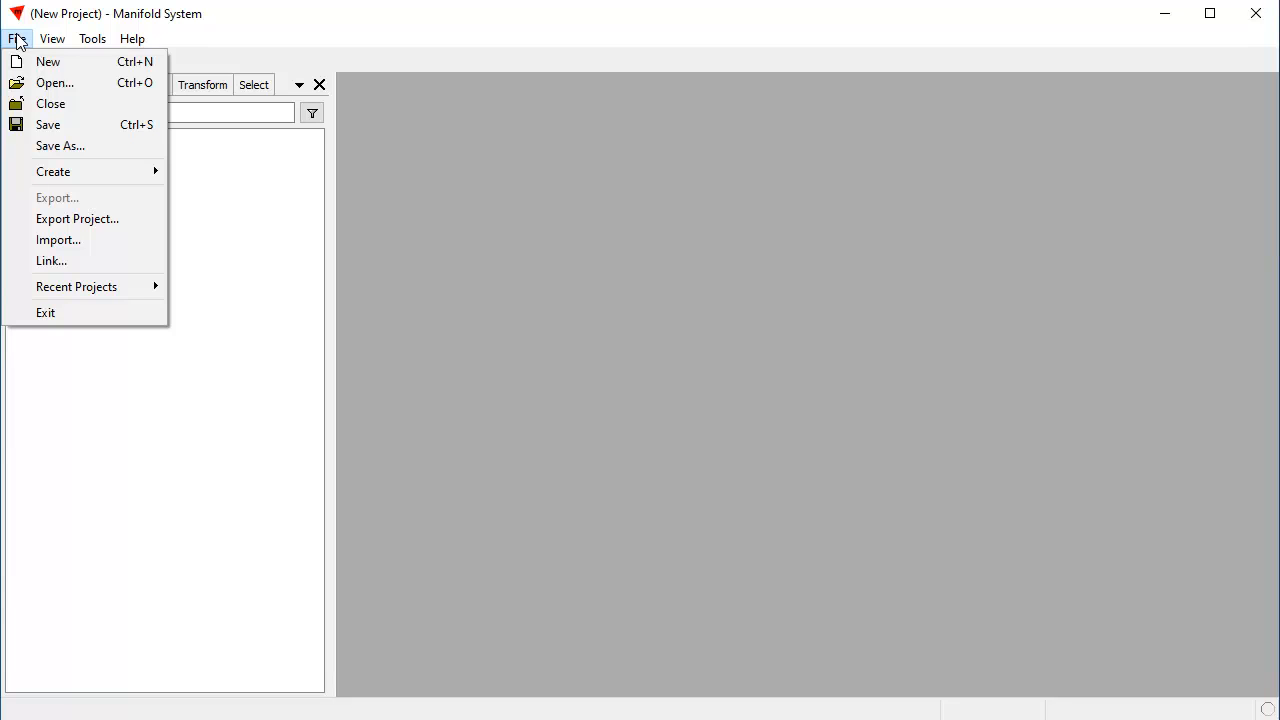
mouse_move(69, 169)
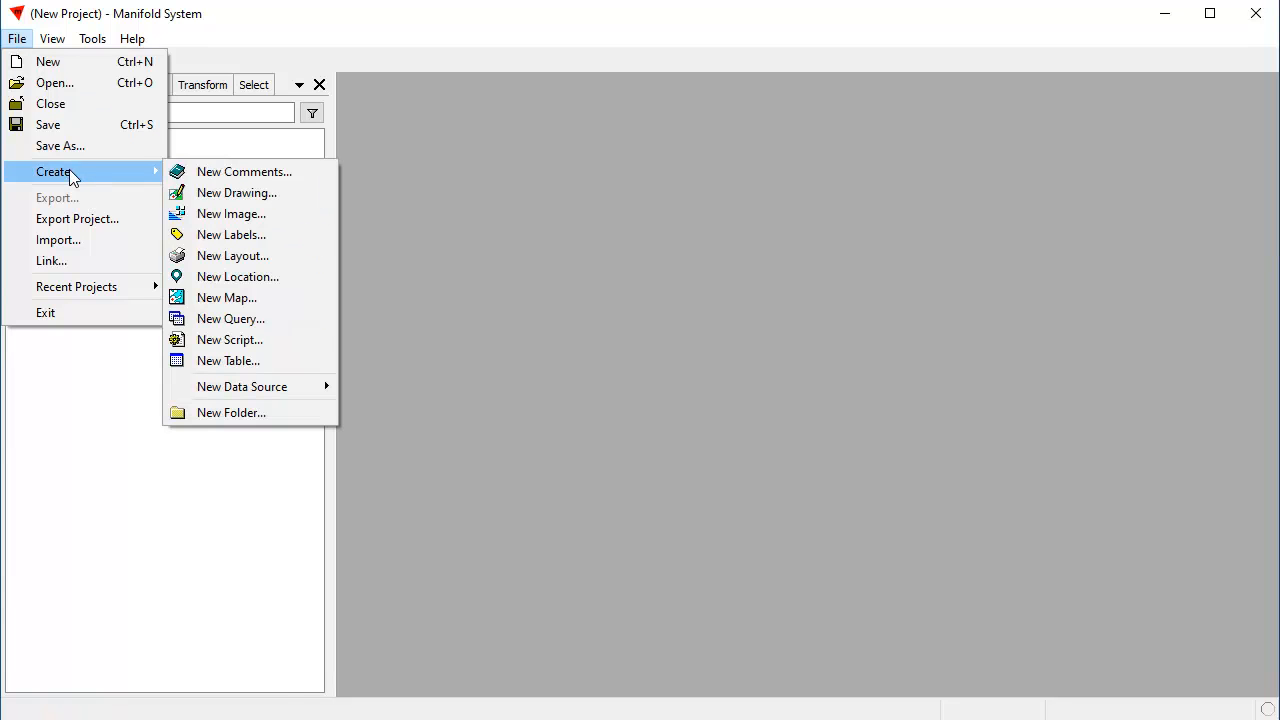
mouse_move(289, 398)
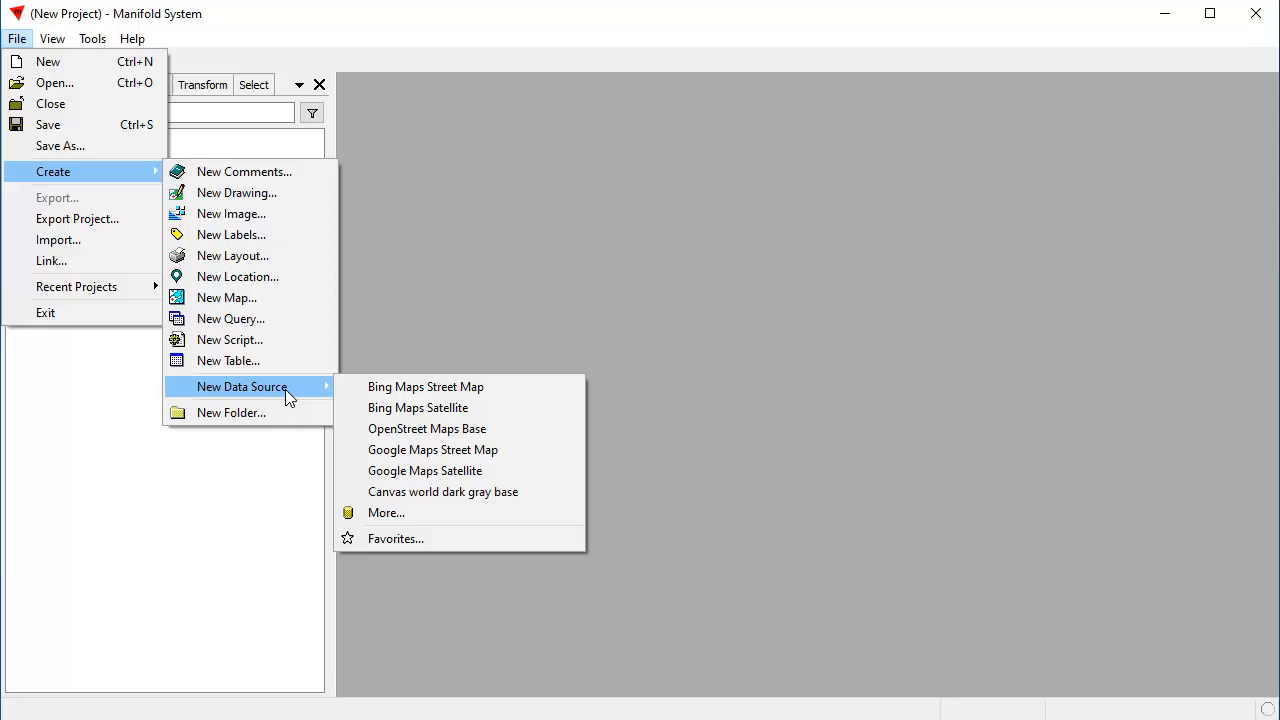
left_click(398, 511)
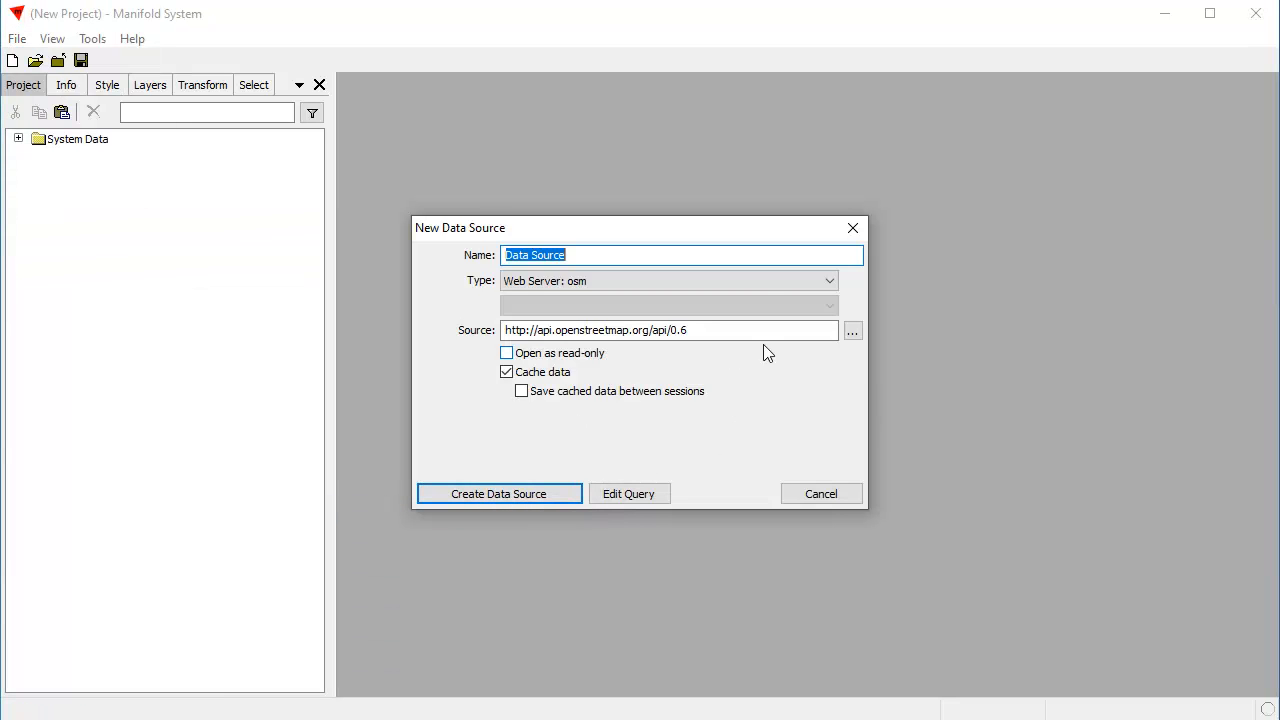
left_click(828, 281)
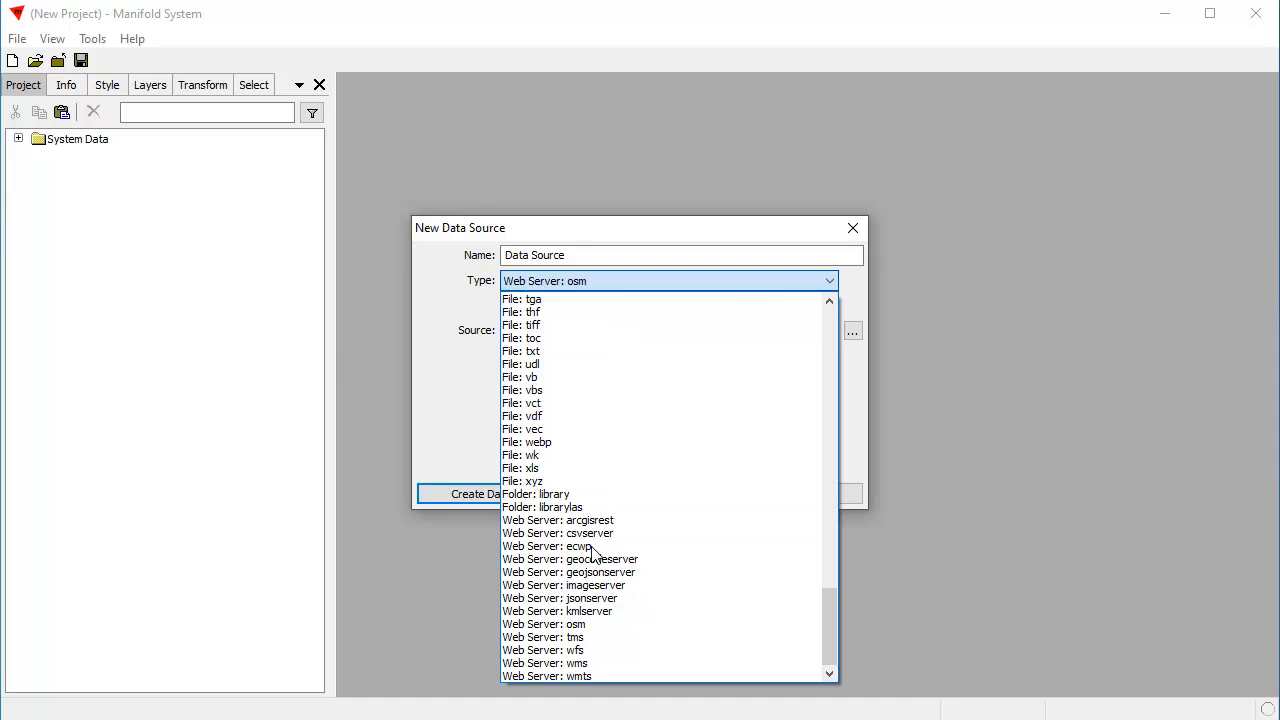
left_click(598, 624)
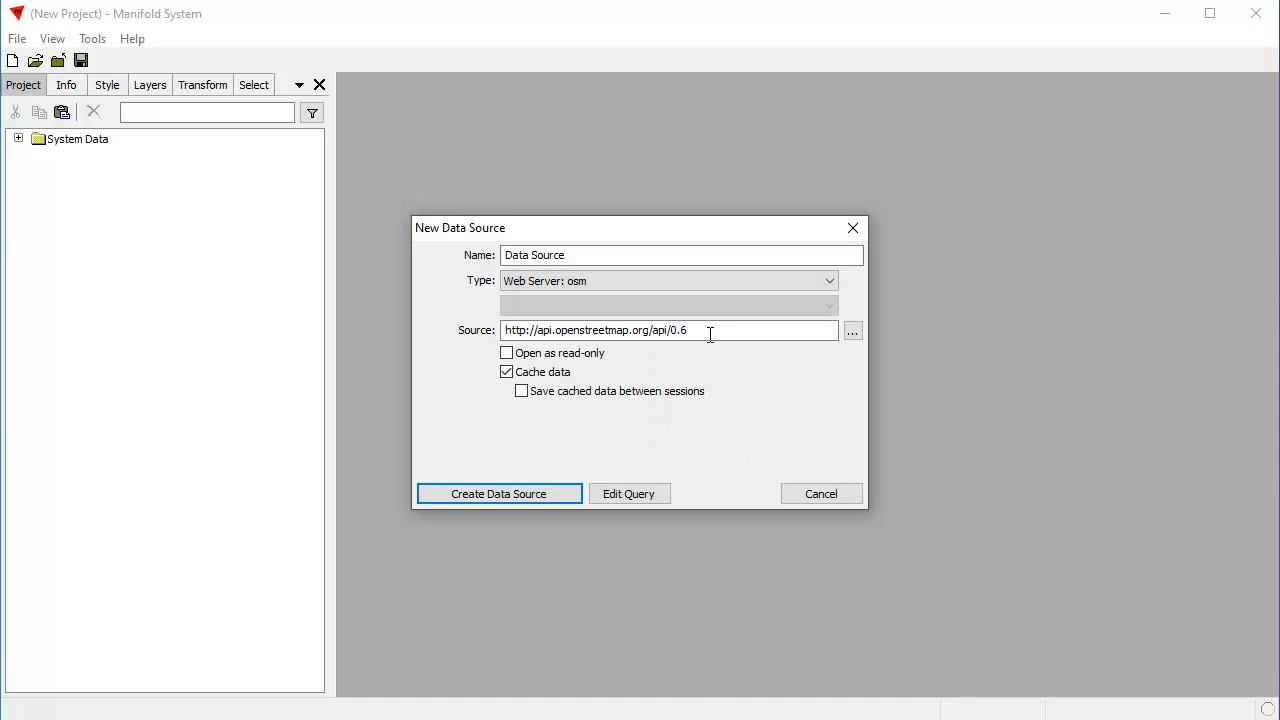
left_click(543, 497)
left_click(18, 140)
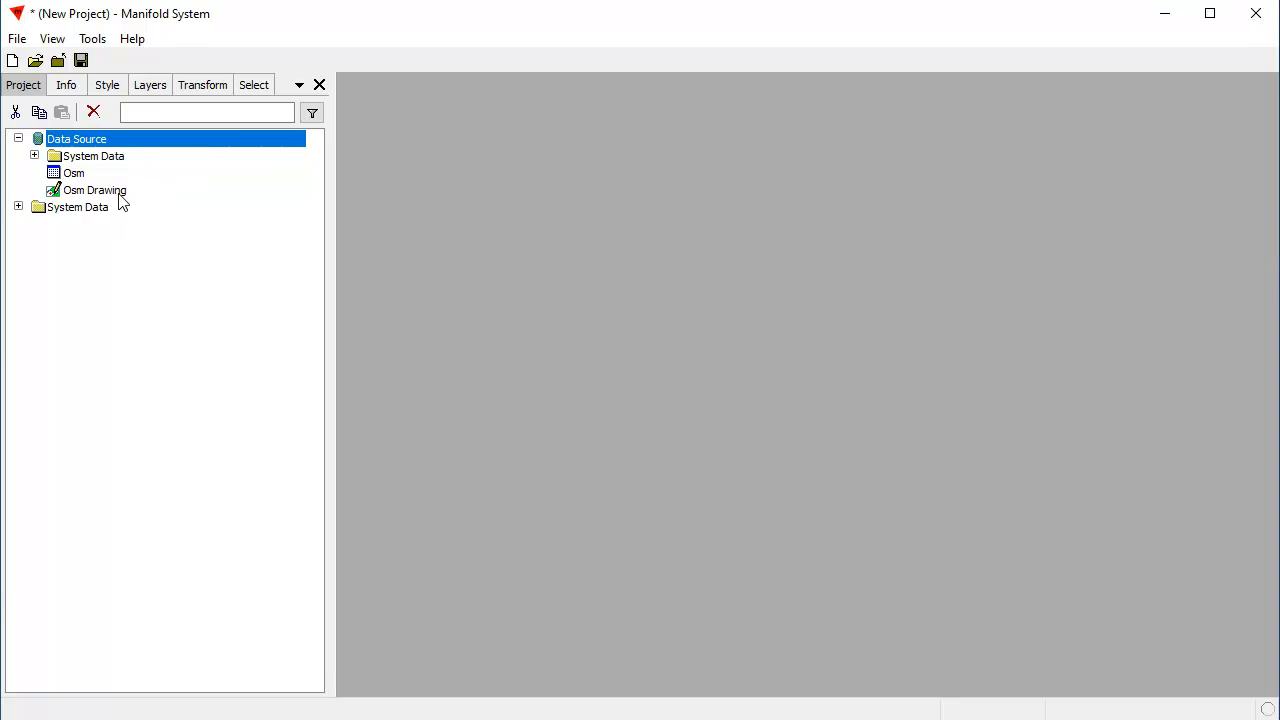
Create a new map with Bing Maps Street Map as the base layer and open it
right_click(40, 249)
mouse_move(72, 302)
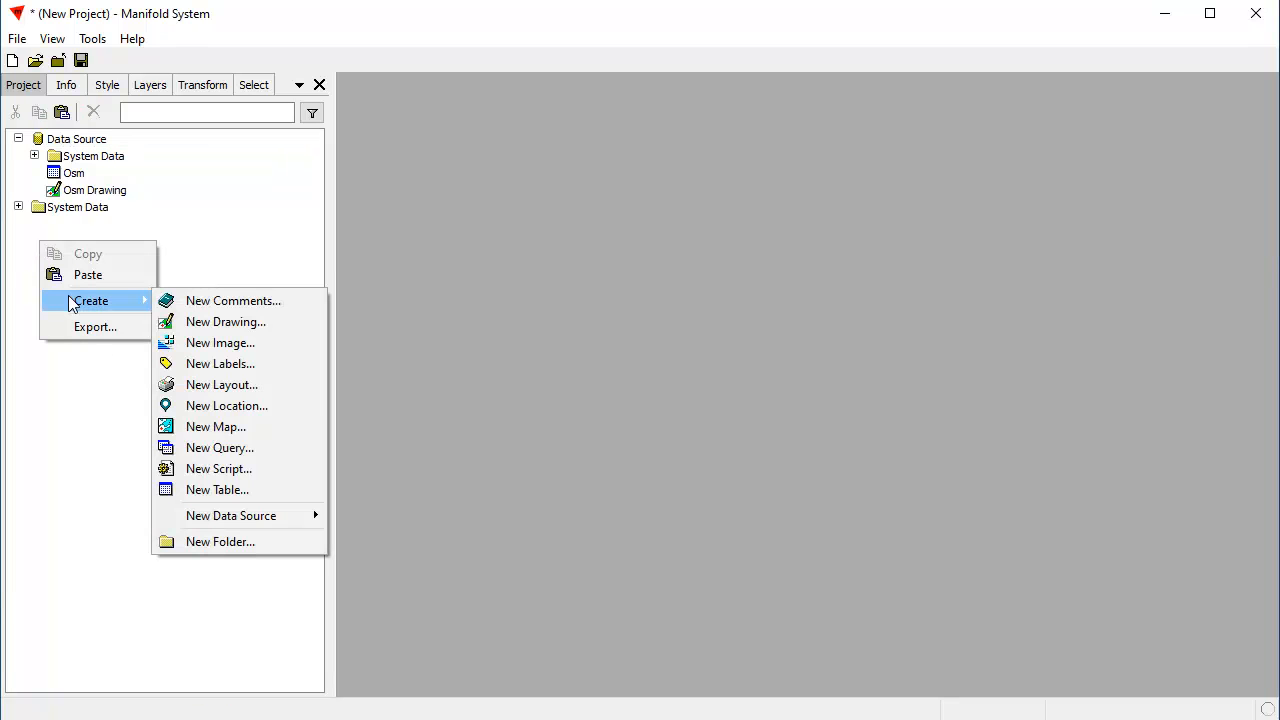
left_click(218, 428)
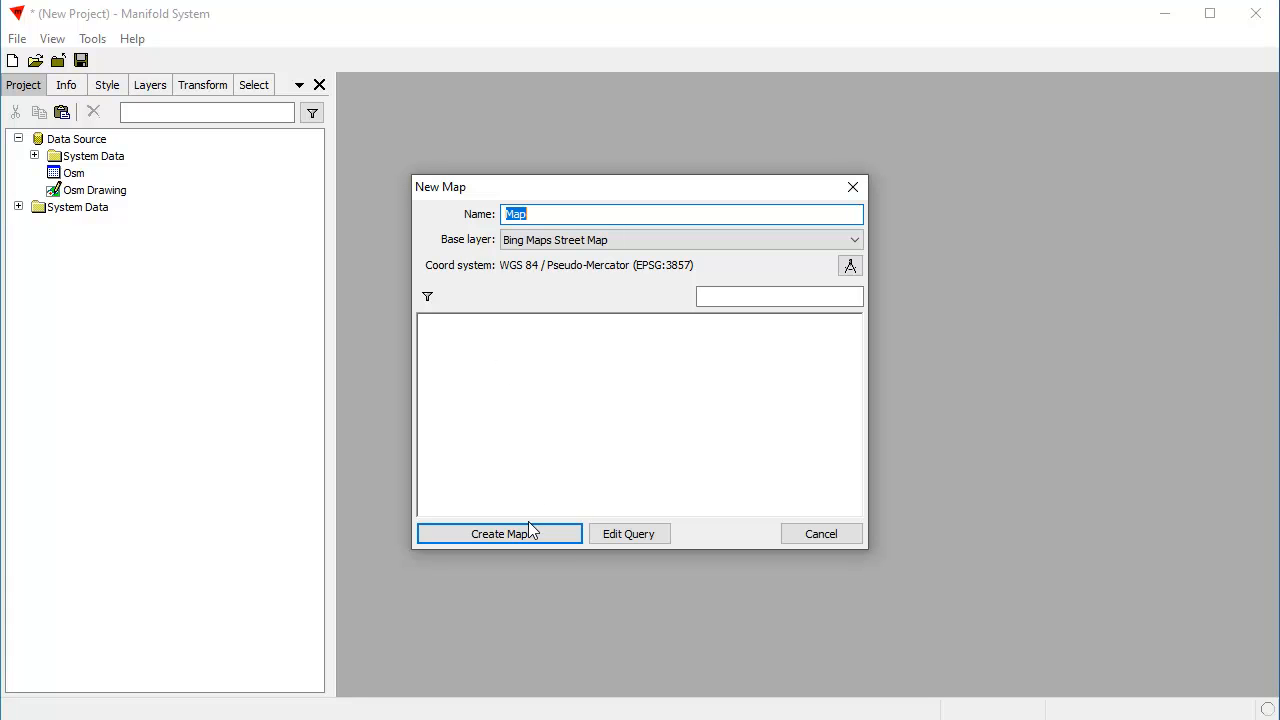
left_click(849, 242)
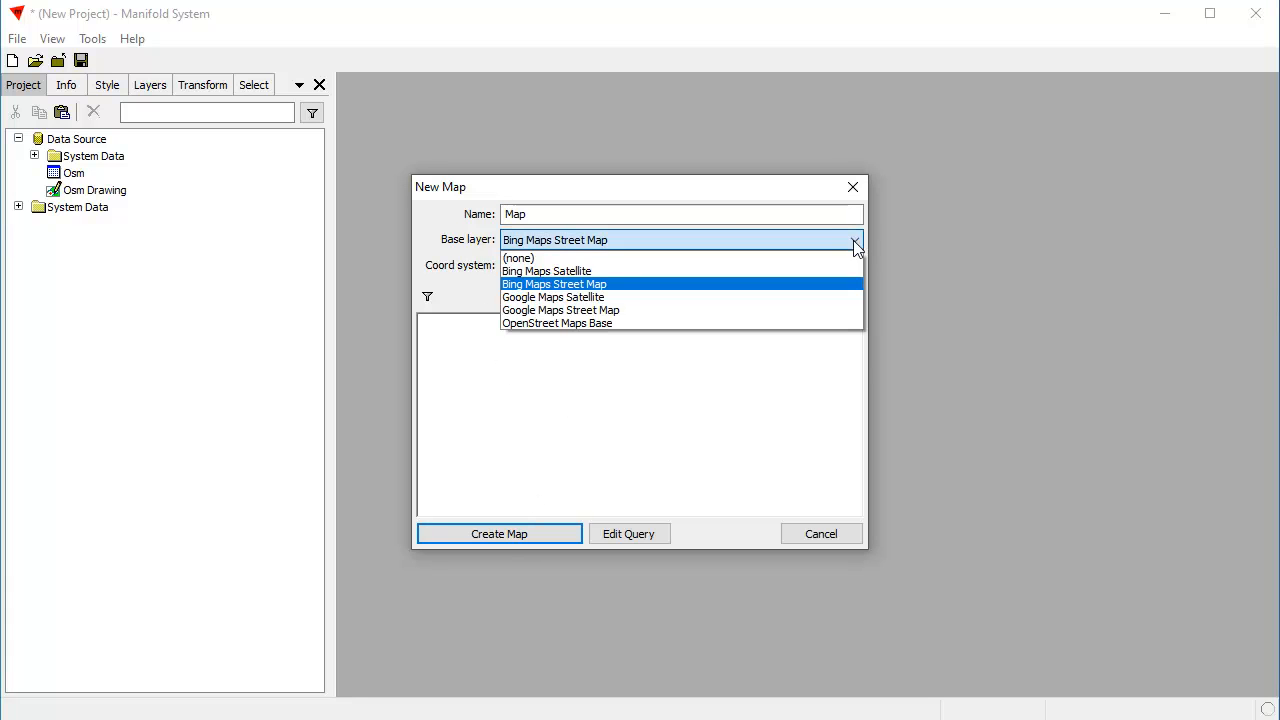
left_click(596, 287)
left_click(540, 533)
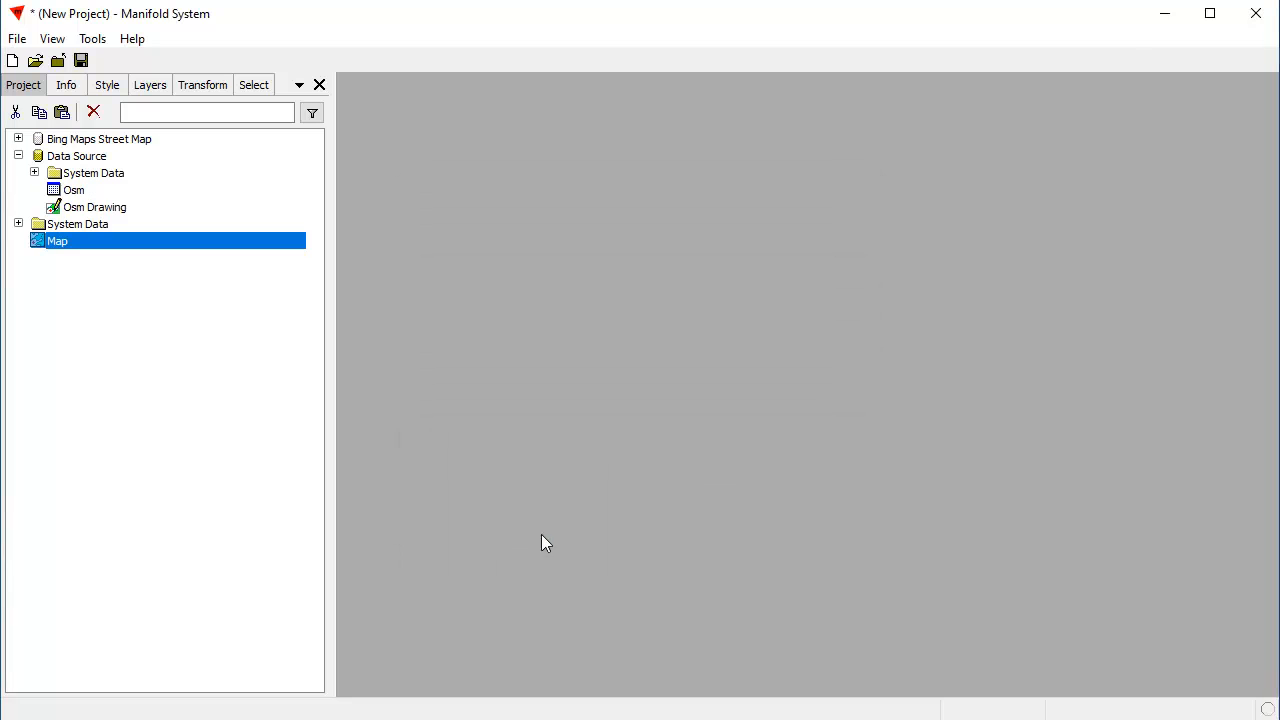
double_click(100, 244)
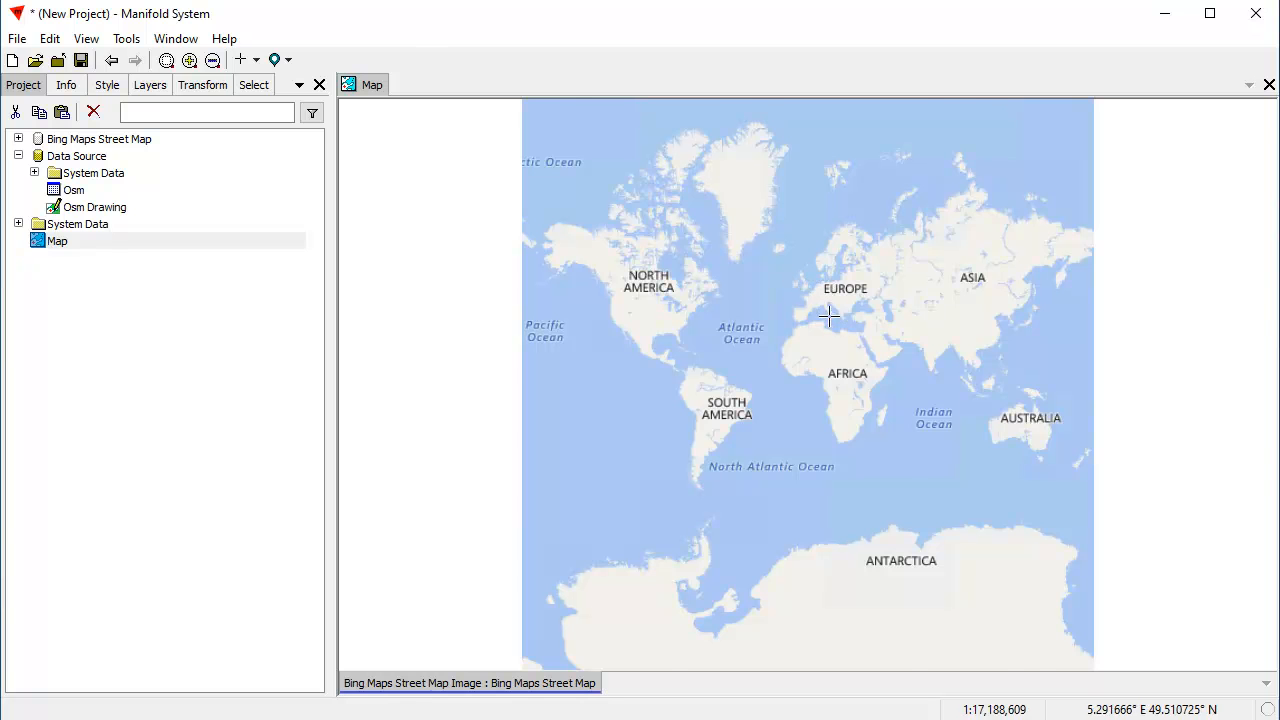
Add the data source's Osm Drawing as a layer to the map for central Chartres around the cathedral
scroll(829, 316, "up", 3)
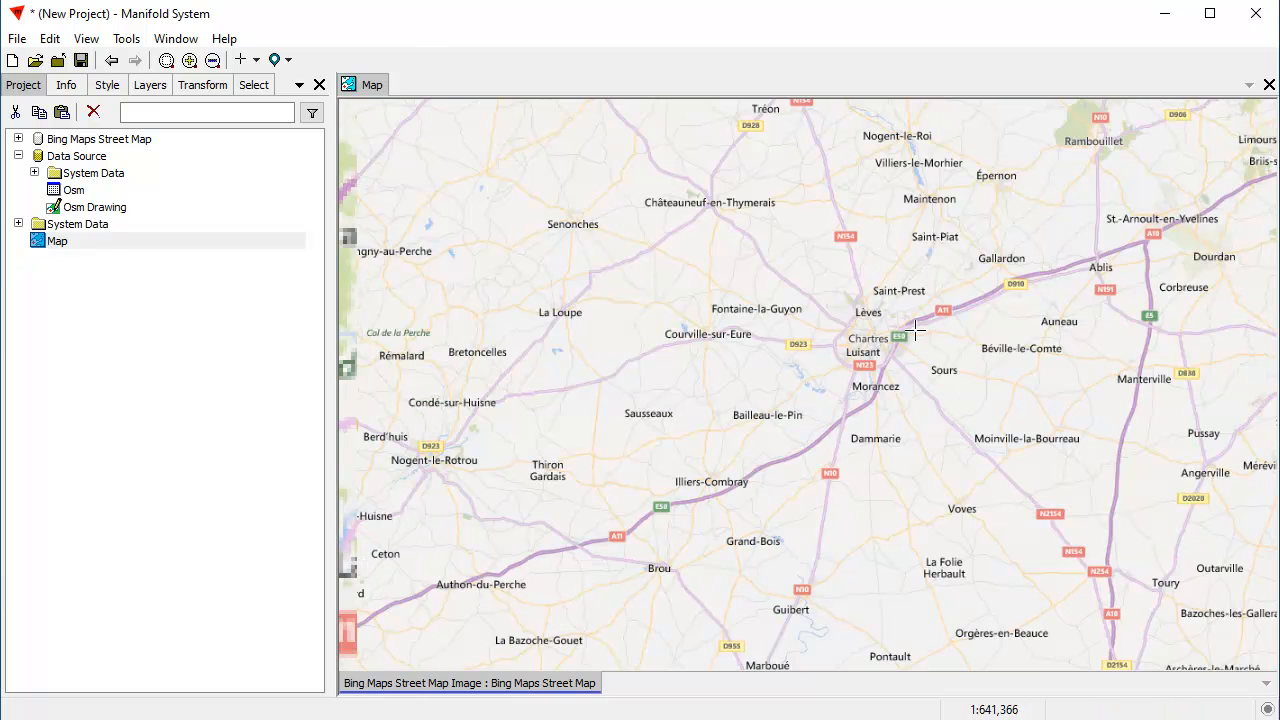
left_click_drag(898, 382, 900, 386)
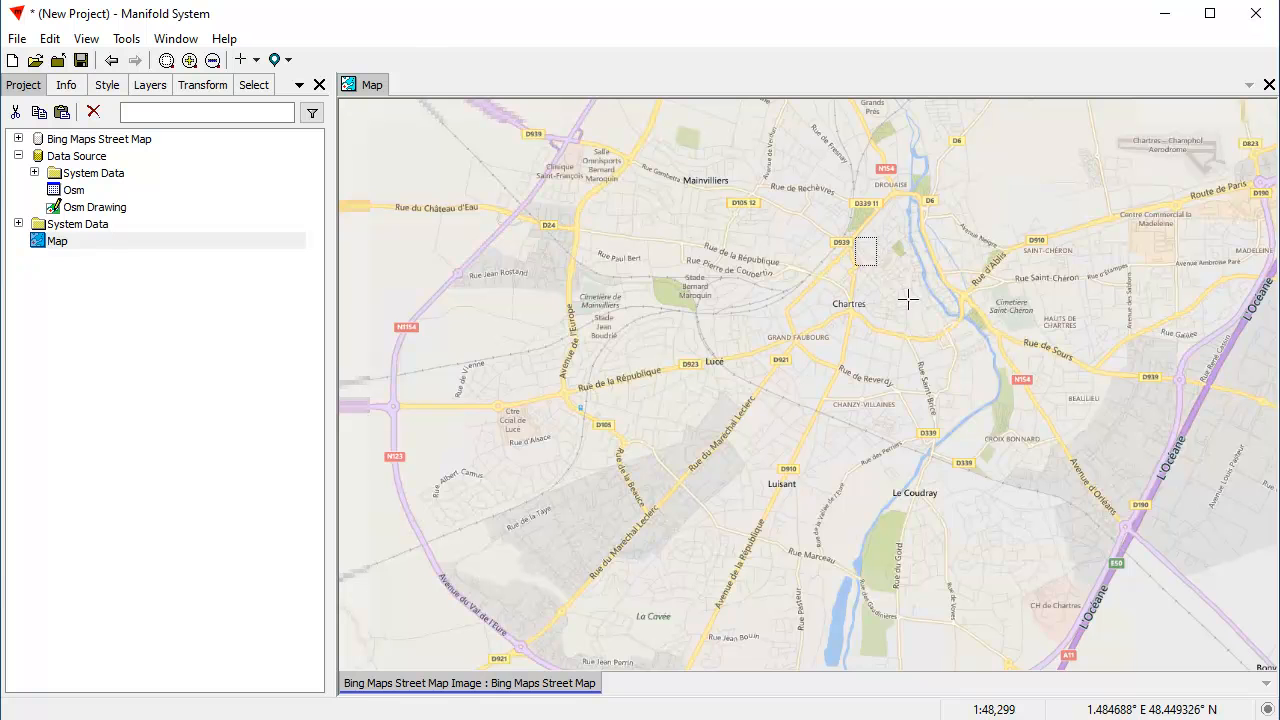
left_click_drag(907, 298, 955, 328)
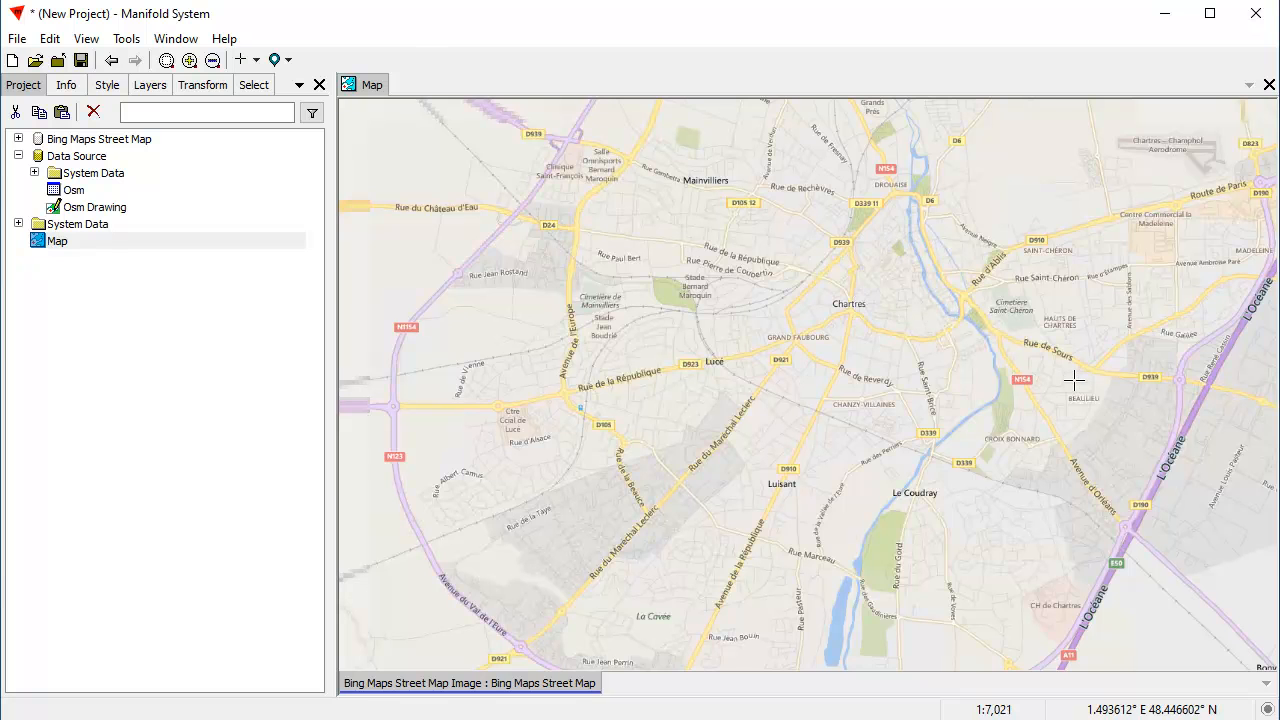
left_click_drag(444, 204, 1038, 621)
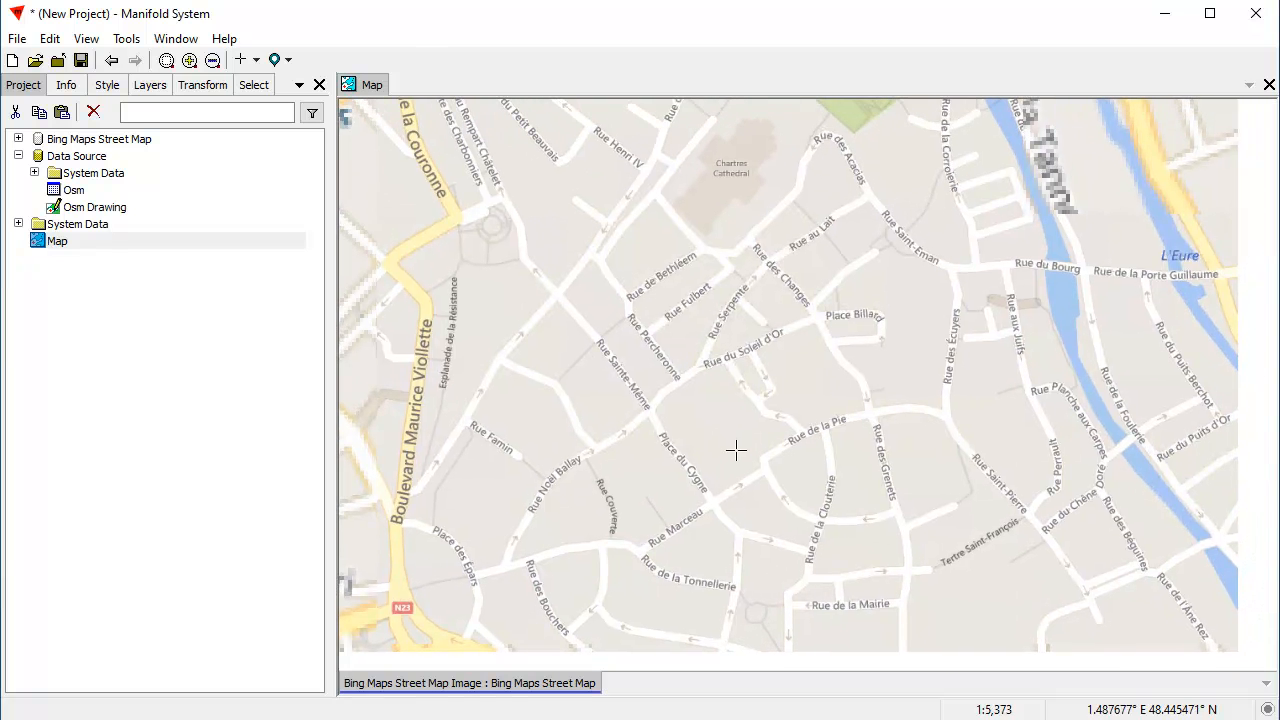
scroll(766, 409, "down", 1)
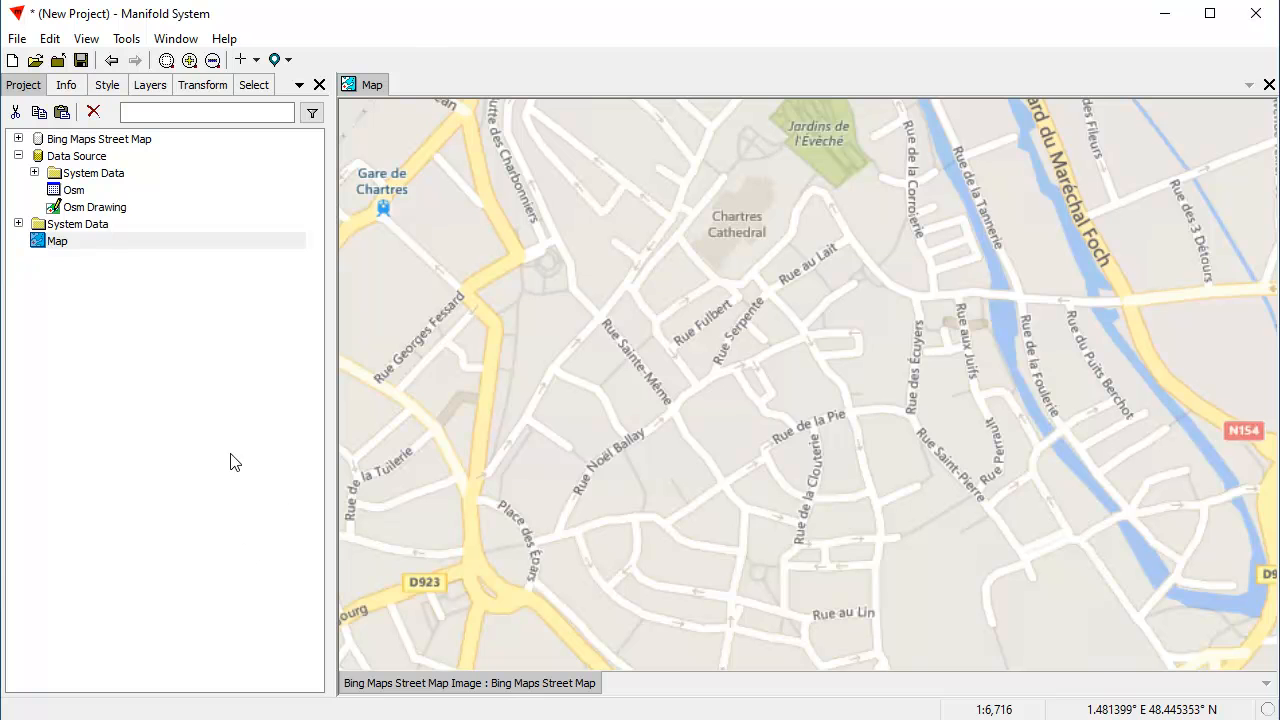
left_click(96, 209)
left_click_drag(145, 216, 149, 206)
left_click_drag(647, 265, 648, 266)
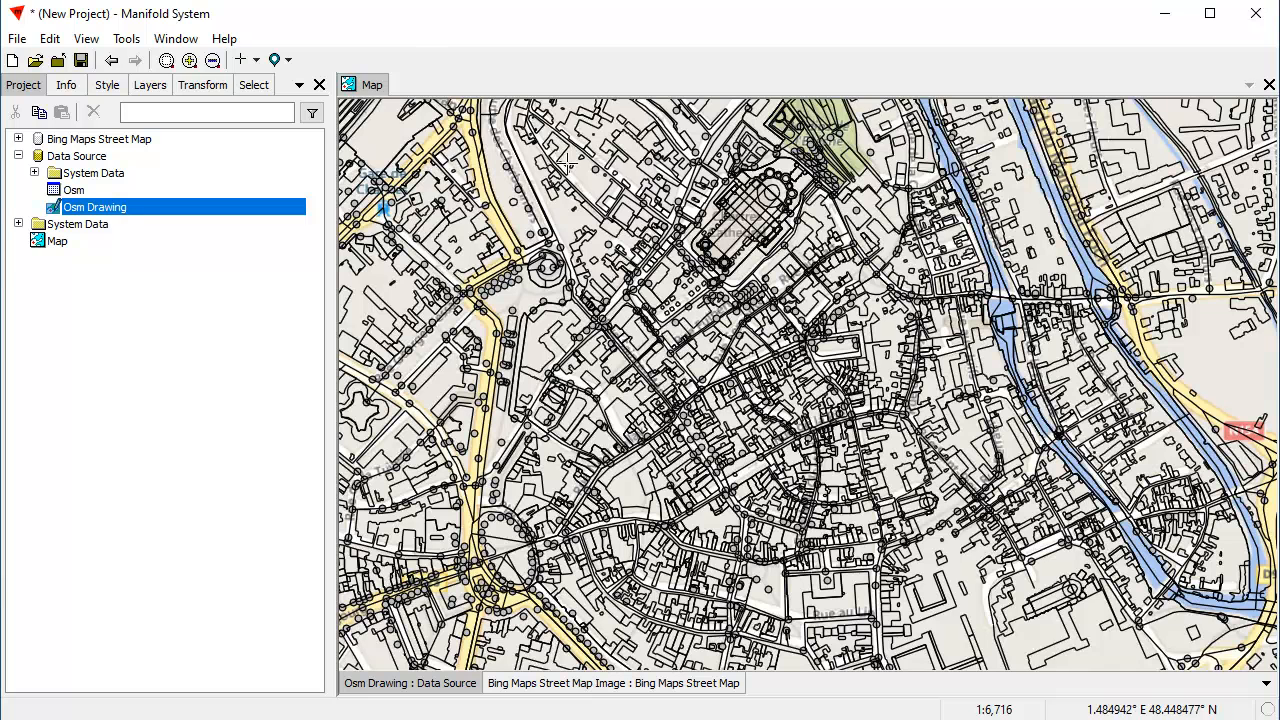
Select the OSM objects across central Chartres and copy them into the main project as a local table
mouse_move(414, 132)
left_mouse_down()
mouse_move(880, 410)
mouse_move(1096, 622)
mouse_move(1088, 615)
left_mouse_up()
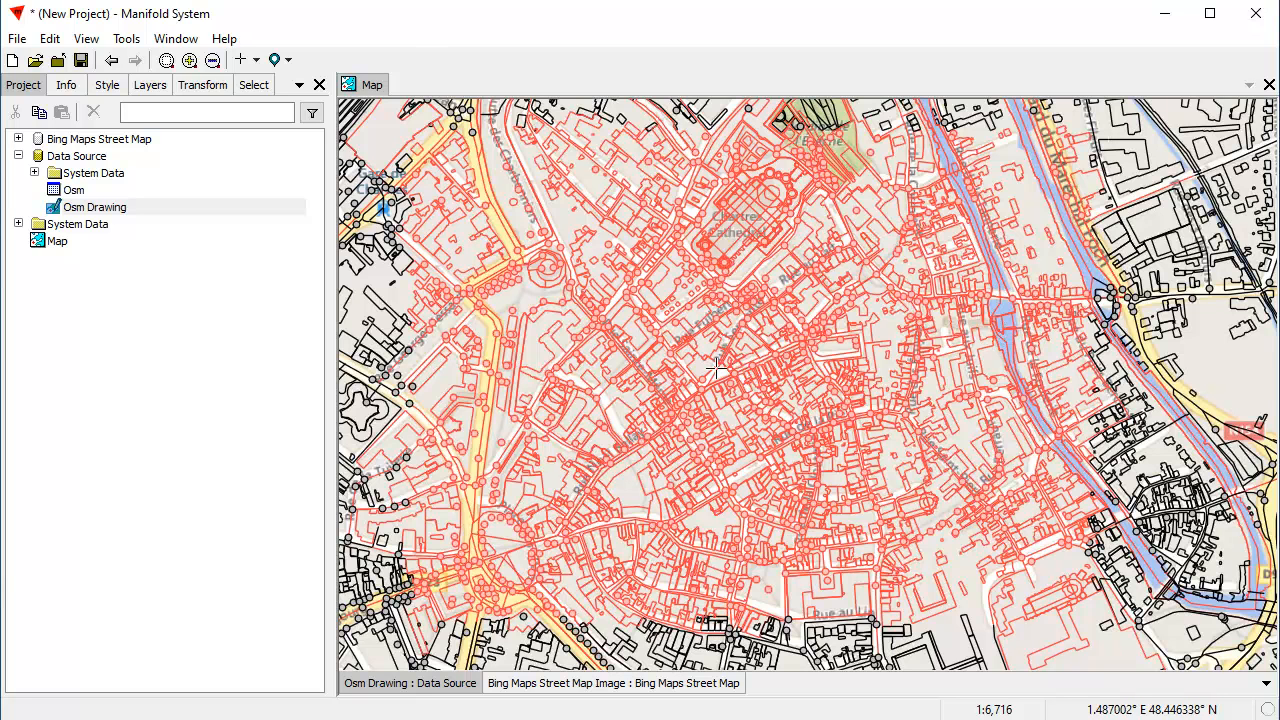
left_click(49, 38)
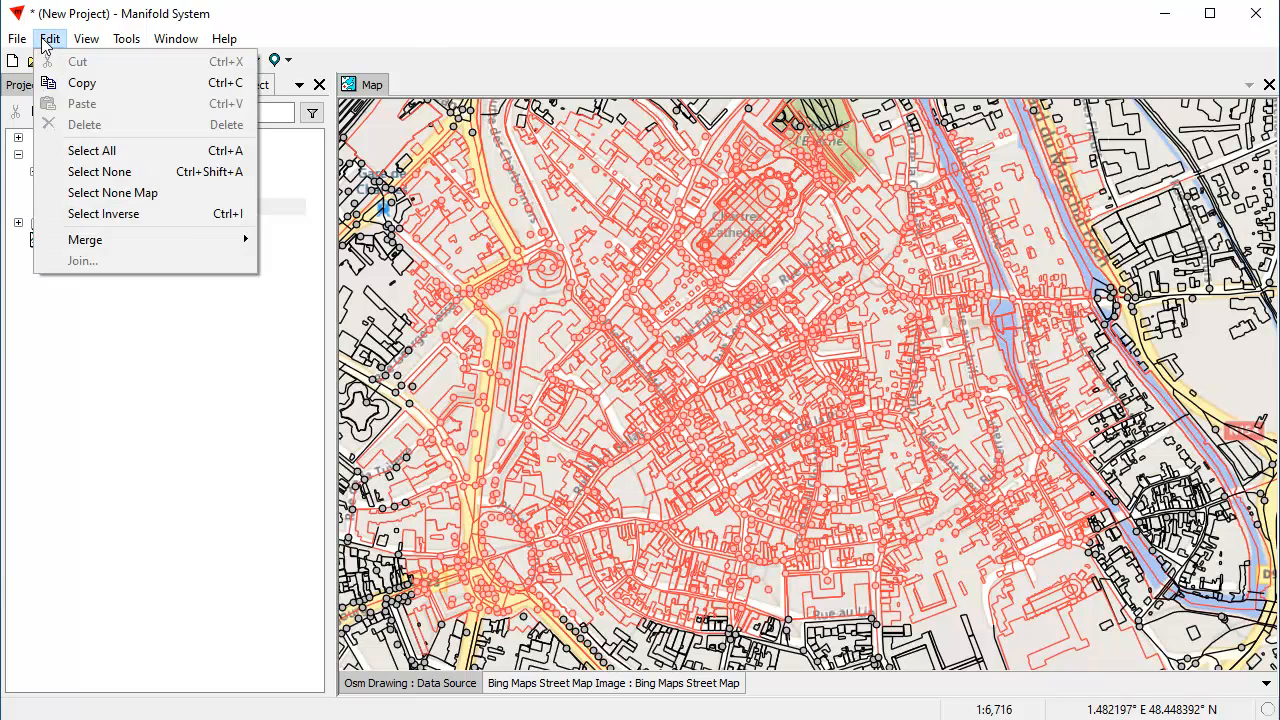
left_click(82, 86)
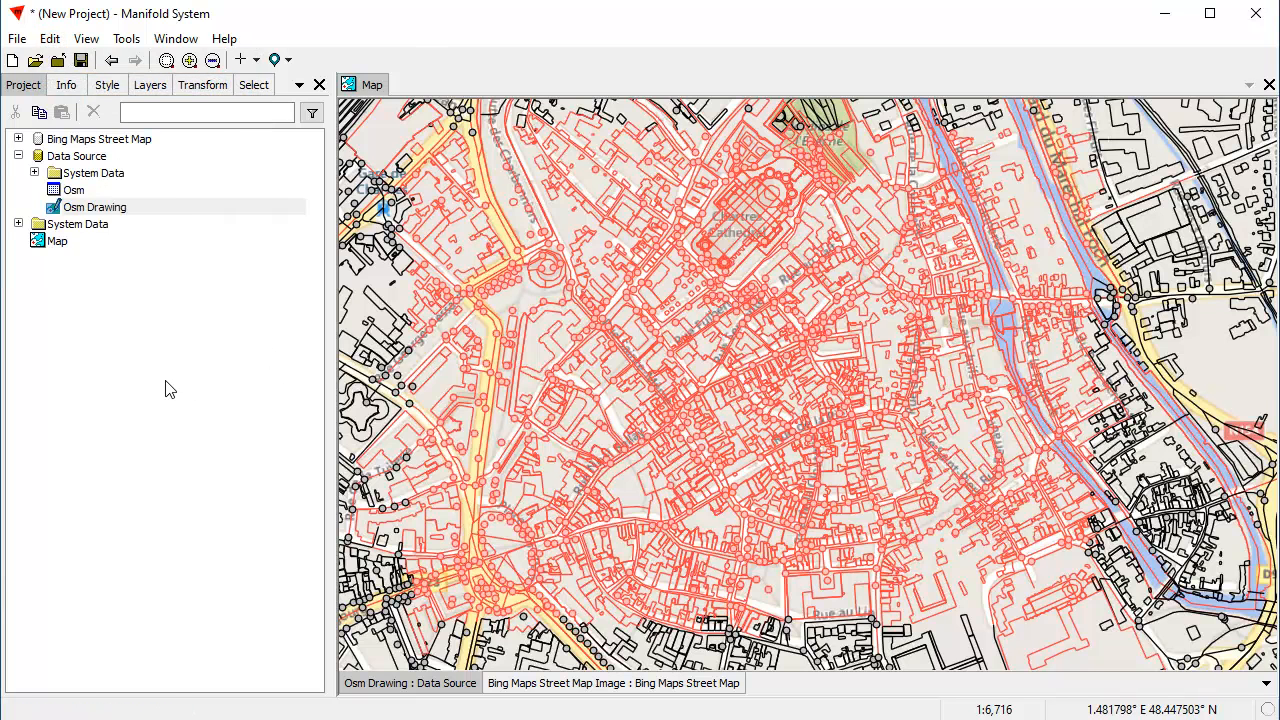
right_click(39, 309)
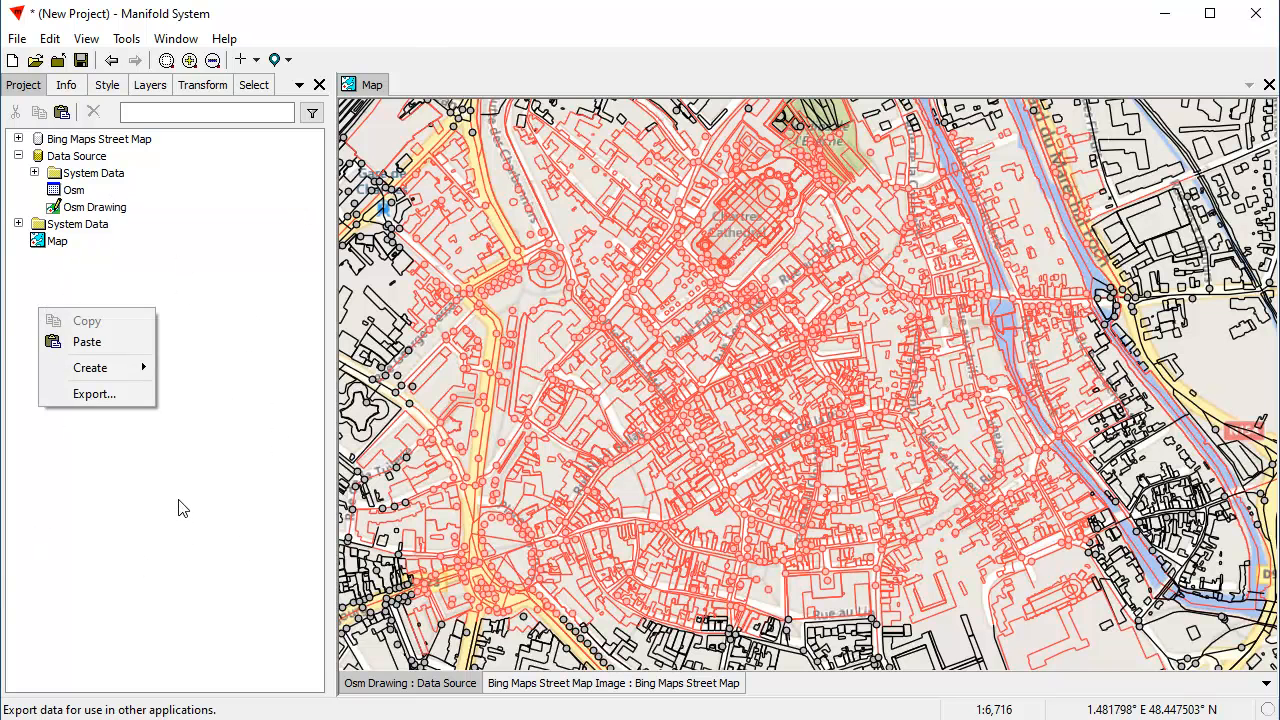
left_click(87, 342)
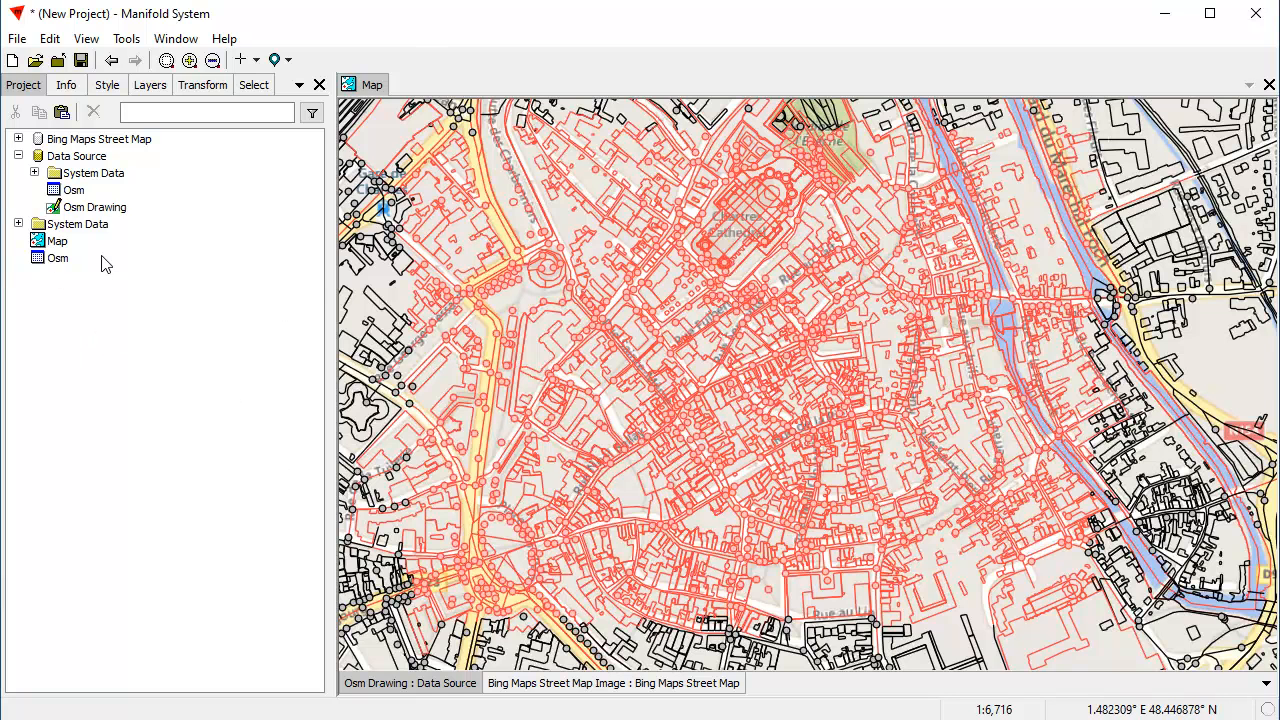
Inspect the records in the pasted Osm table and check the coordinate system of the data source's Osm Drawing
double_click(58, 260)
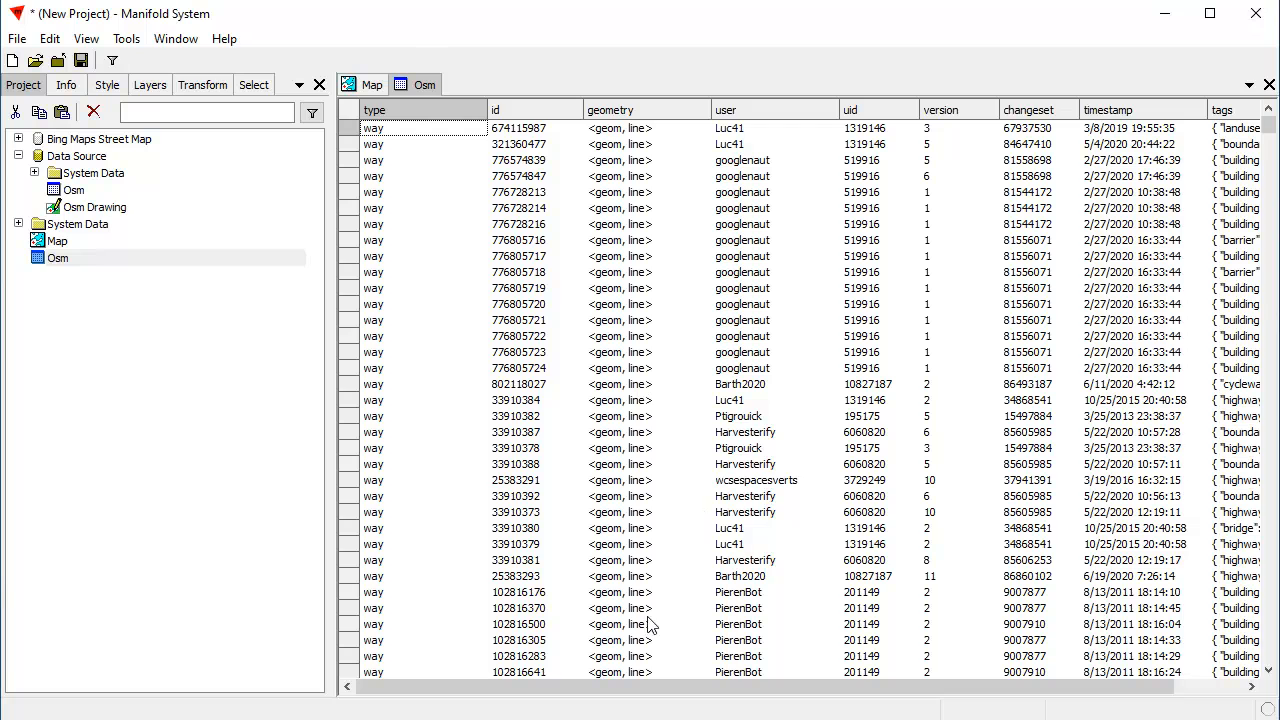
left_click(1269, 85)
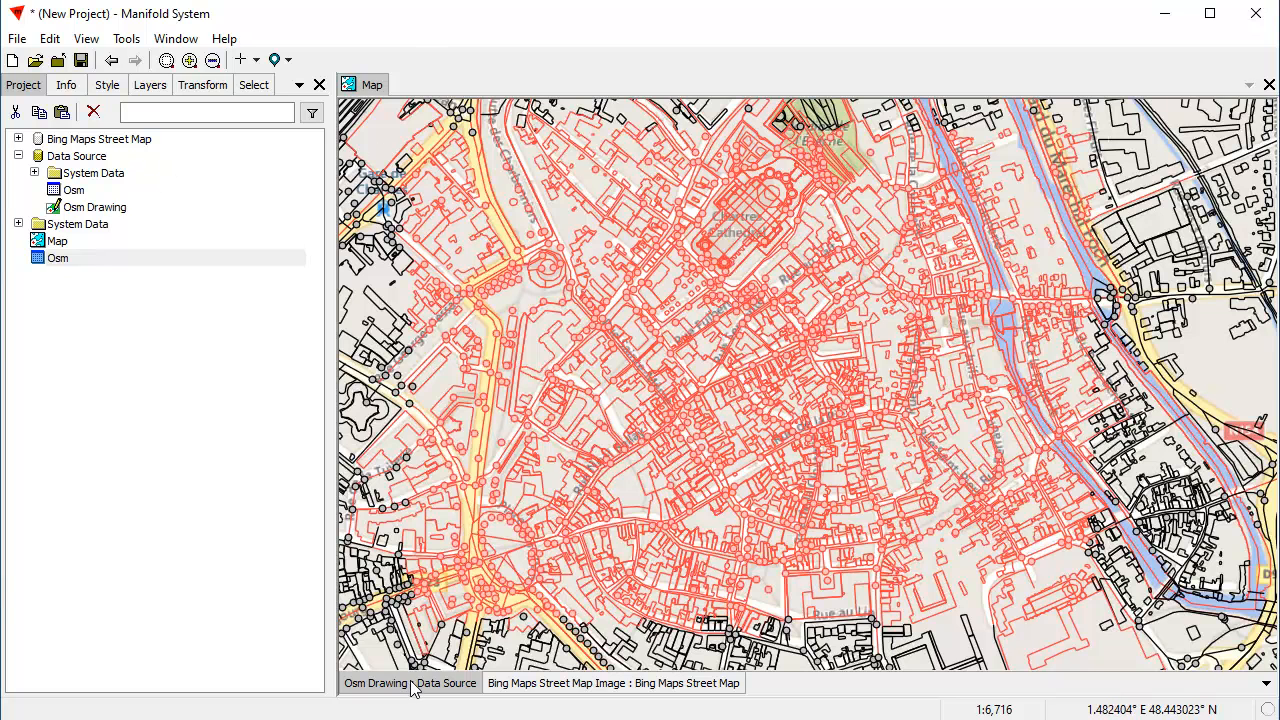
left_click(64, 86)
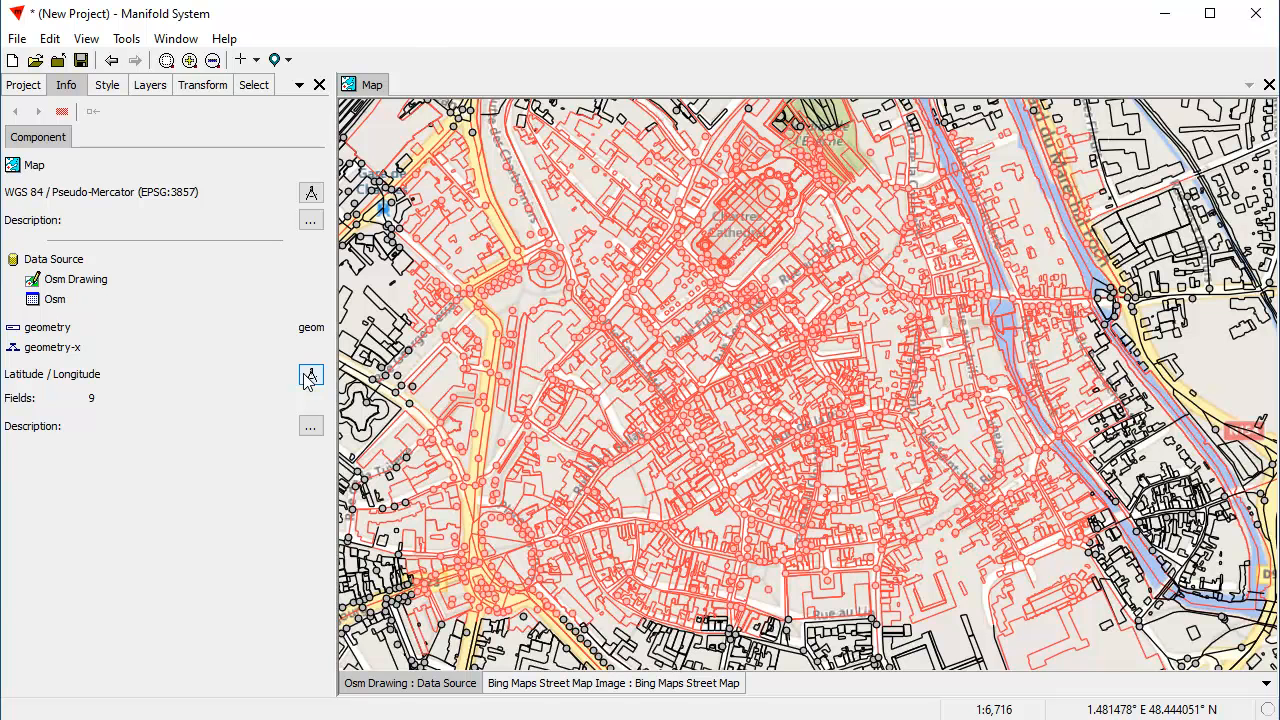
left_click(23, 85)
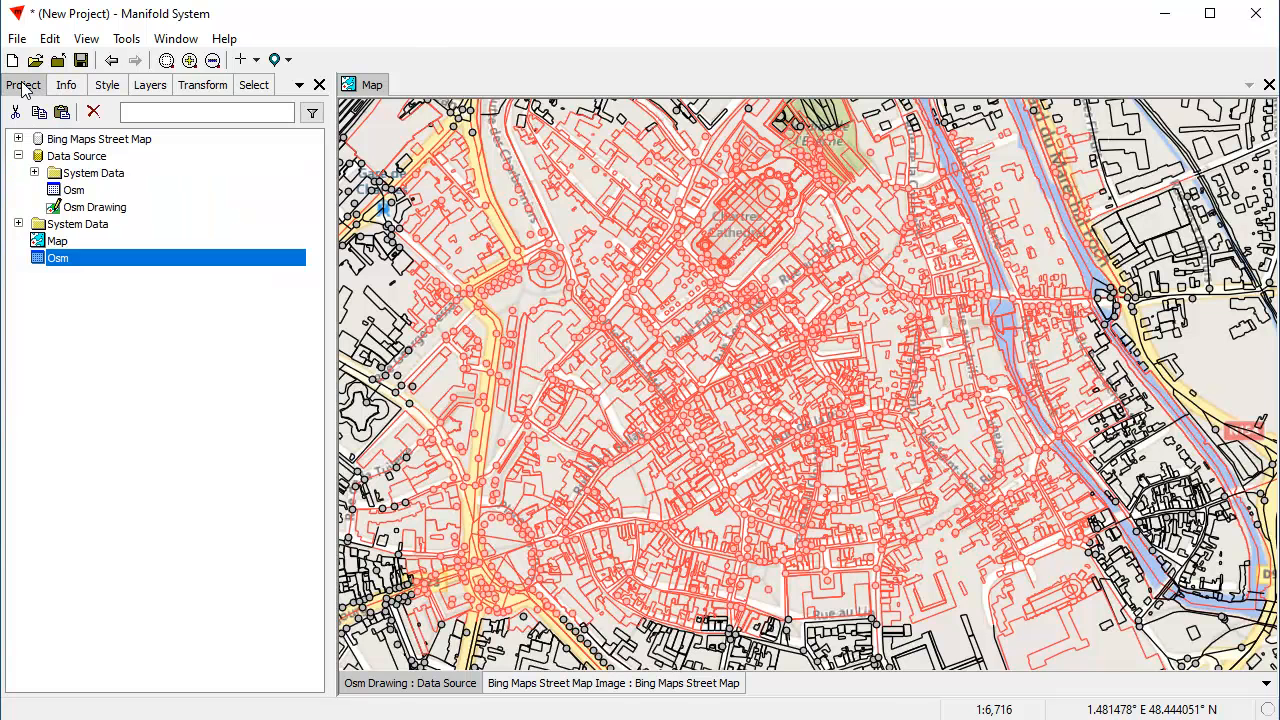
Create a drawing named Osm Drawing from the local Osm table's geometry field, using the Latitude / Longitude coordinate system
right_click(58, 262)
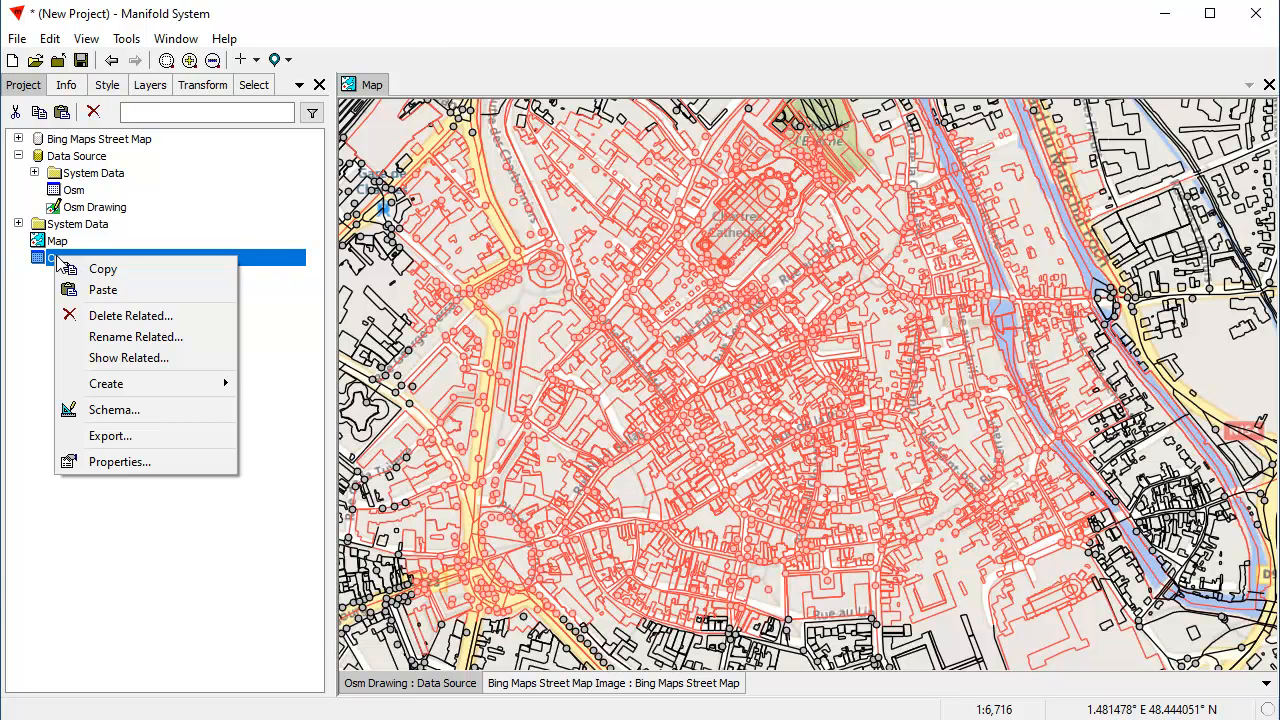
mouse_move(134, 384)
left_click(314, 410)
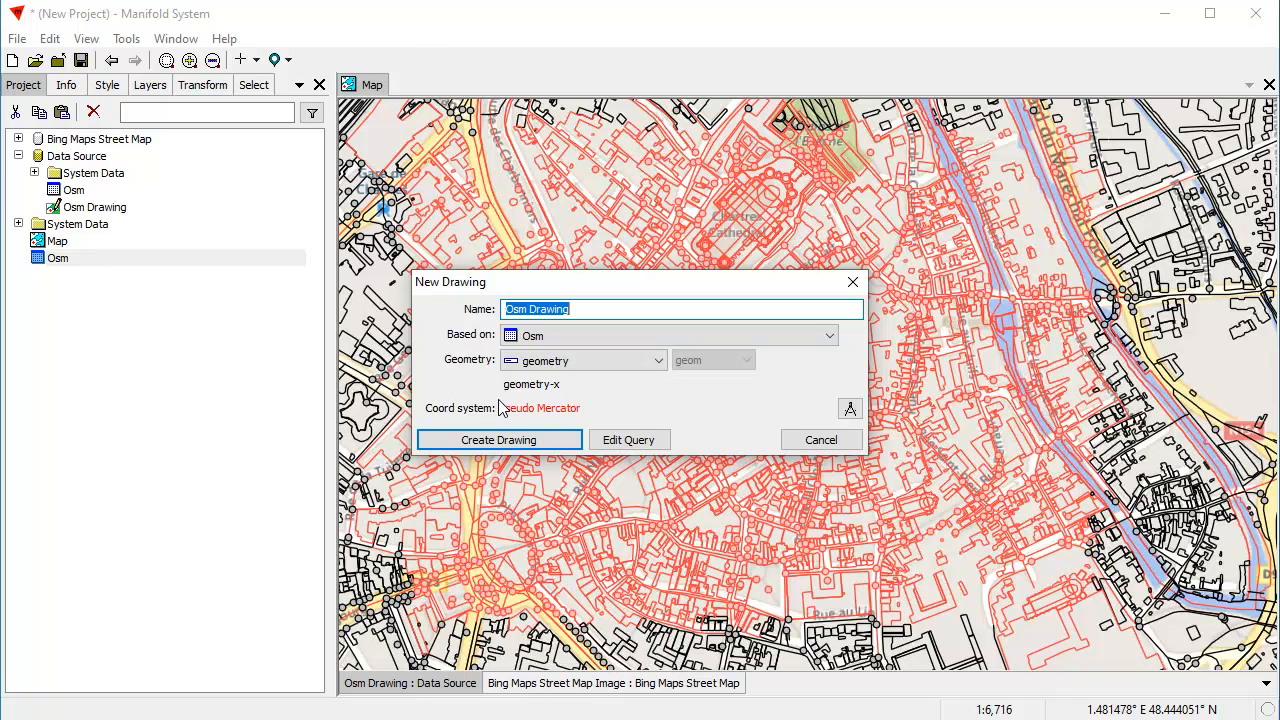
left_click(850, 409)
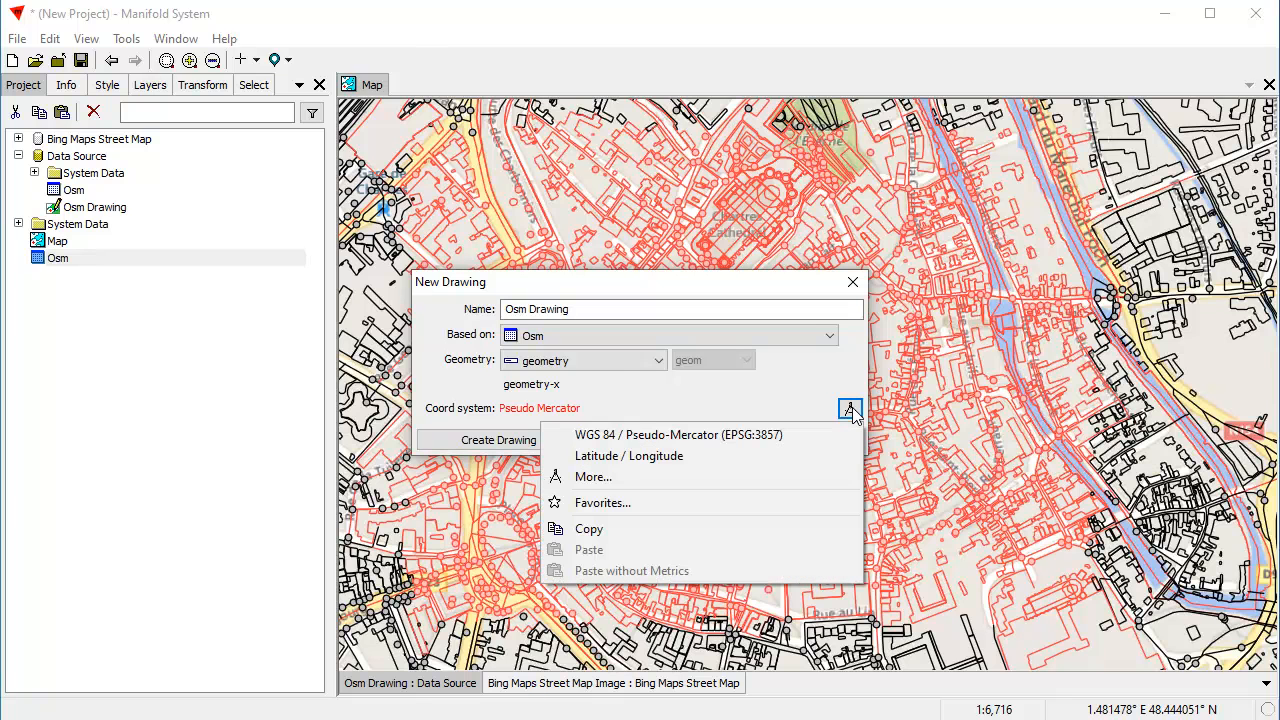
left_click(736, 456)
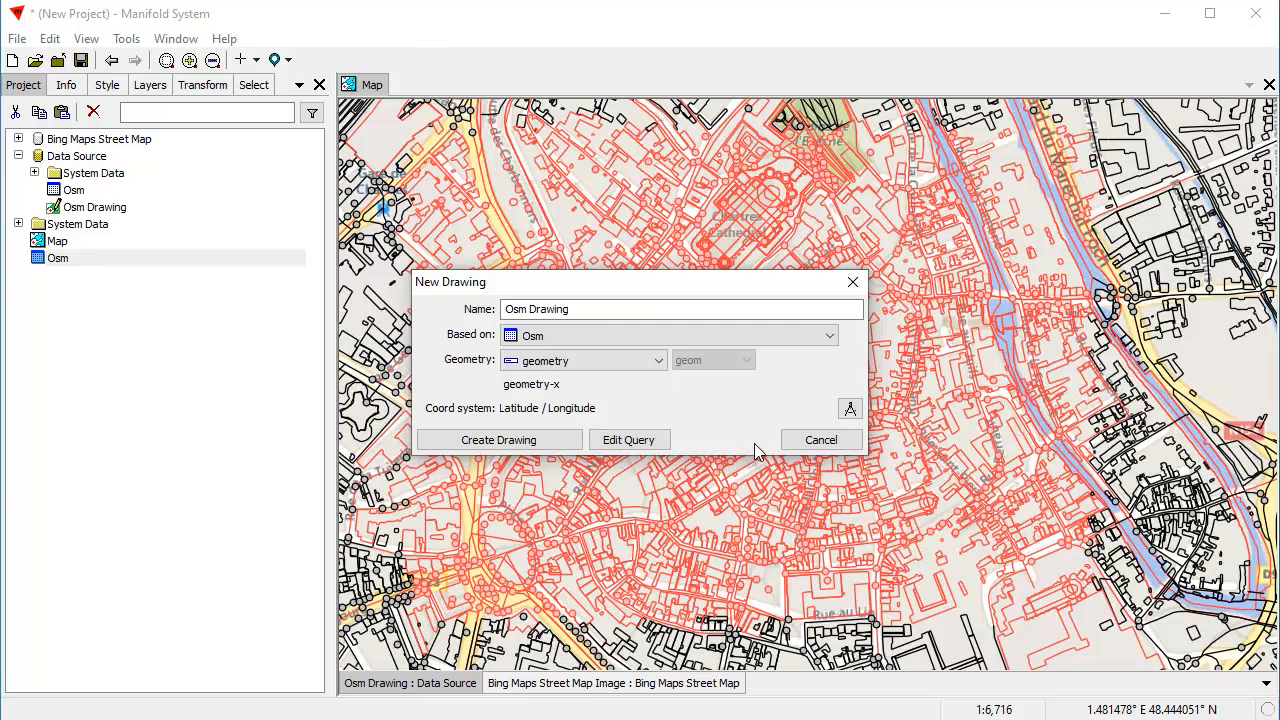
left_click(546, 442)
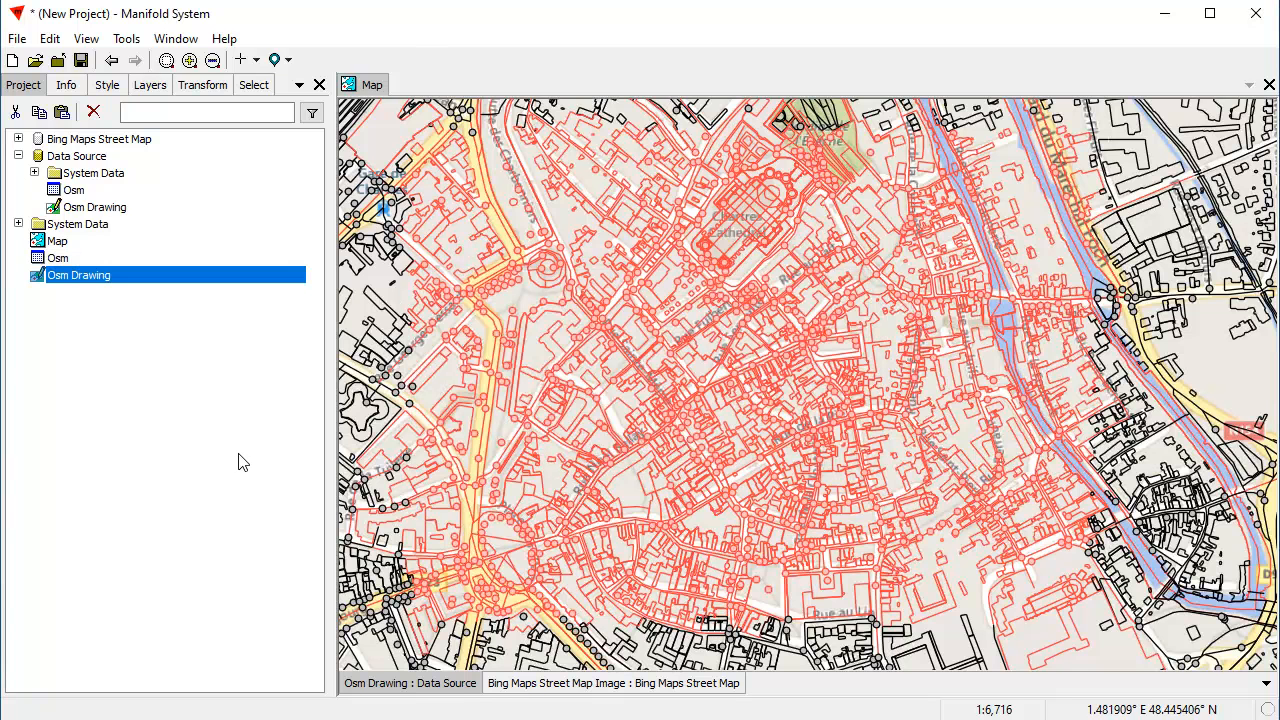
Hide the data source's Osm Drawing layer and add the local Osm Drawing to the map
left_click(138, 421)
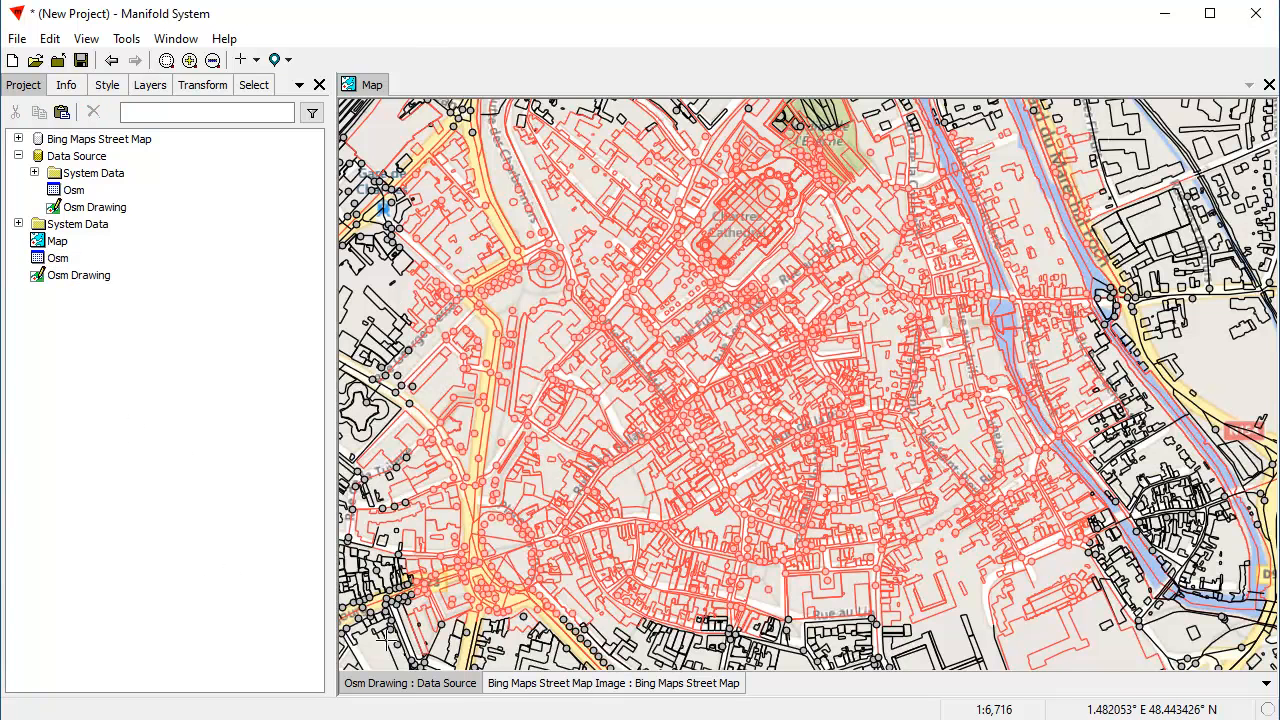
left_click(408, 684, "shift")
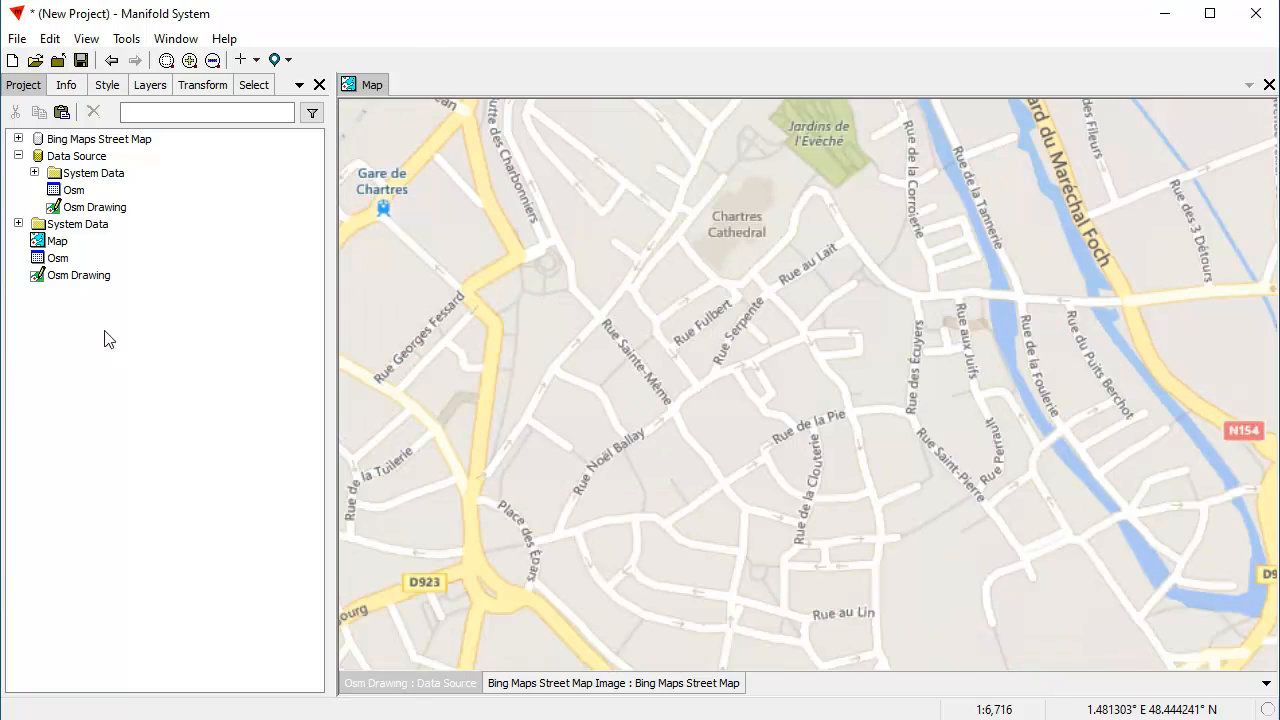
left_click_drag(84, 279, 536, 270)
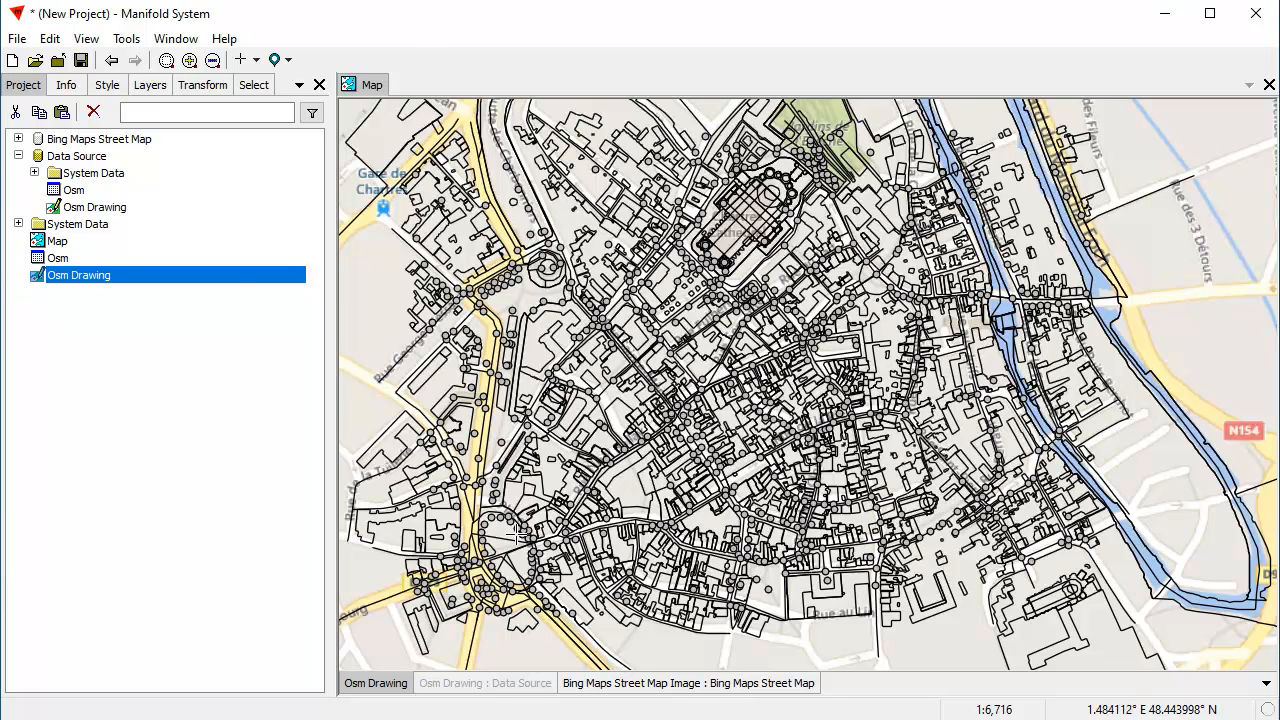
Open the local Osm table and fit the widths of all its columns to their contents
double_click(70, 258)
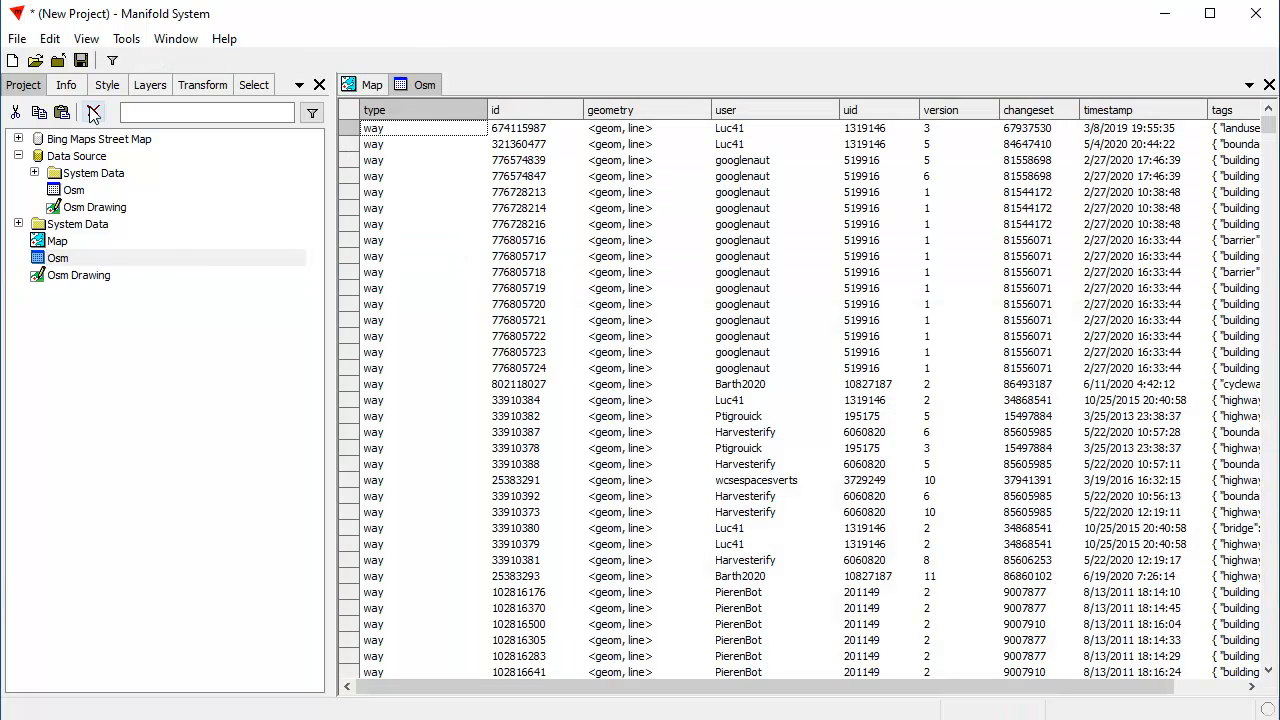
left_click(150, 86)
left_click(130, 175)
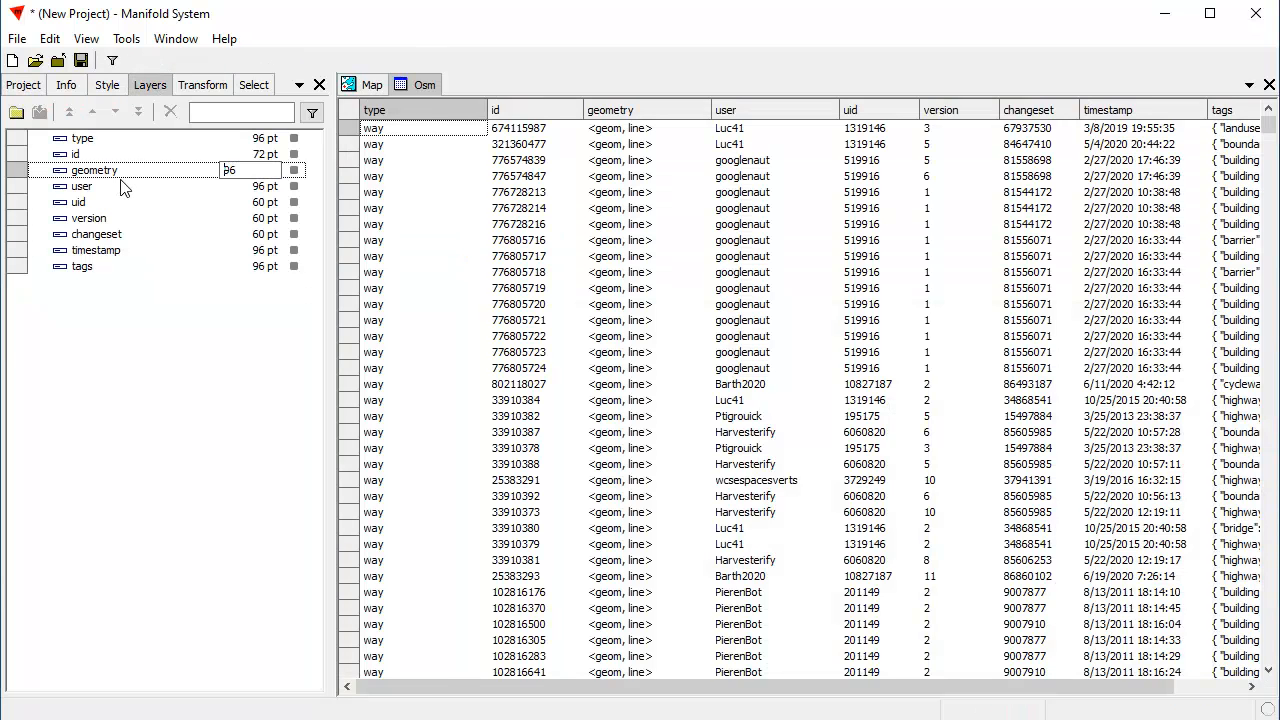
left_click(142, 208)
key("ctrl+a")
right_click(156, 189)
left_click(216, 251)
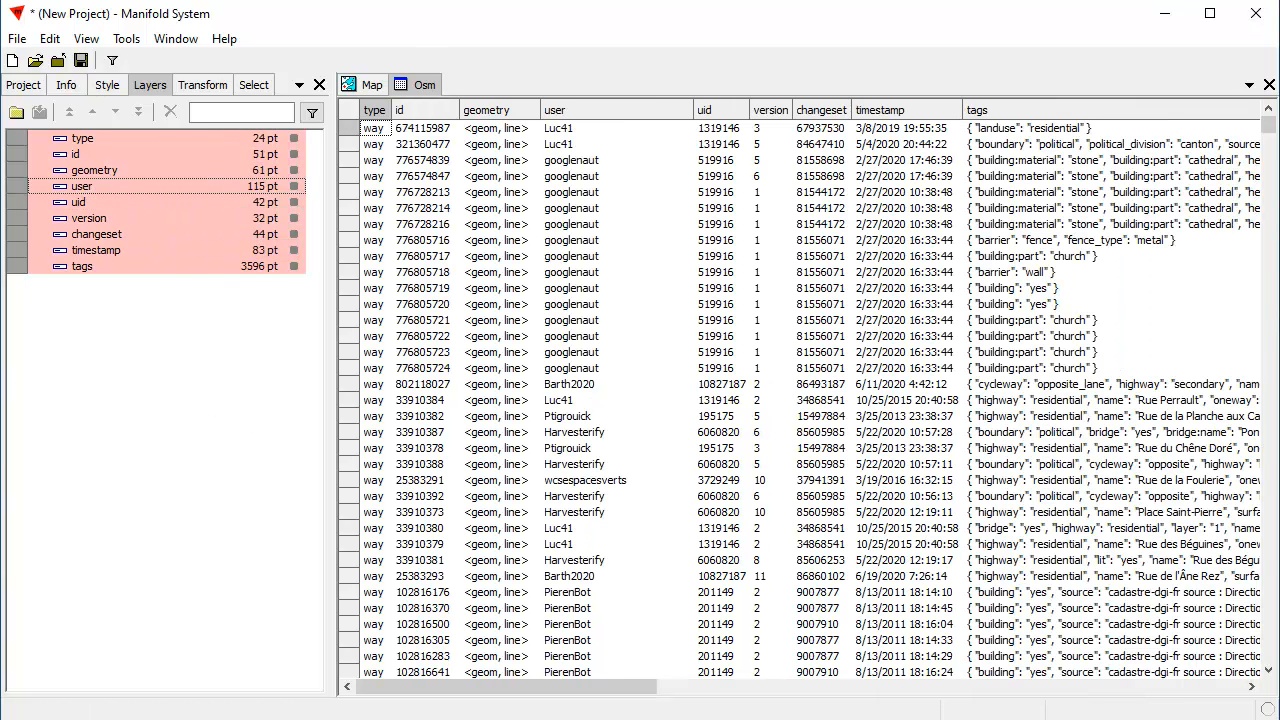
Hide every column of the Osm table except geometry and tags
left_click(149, 257)
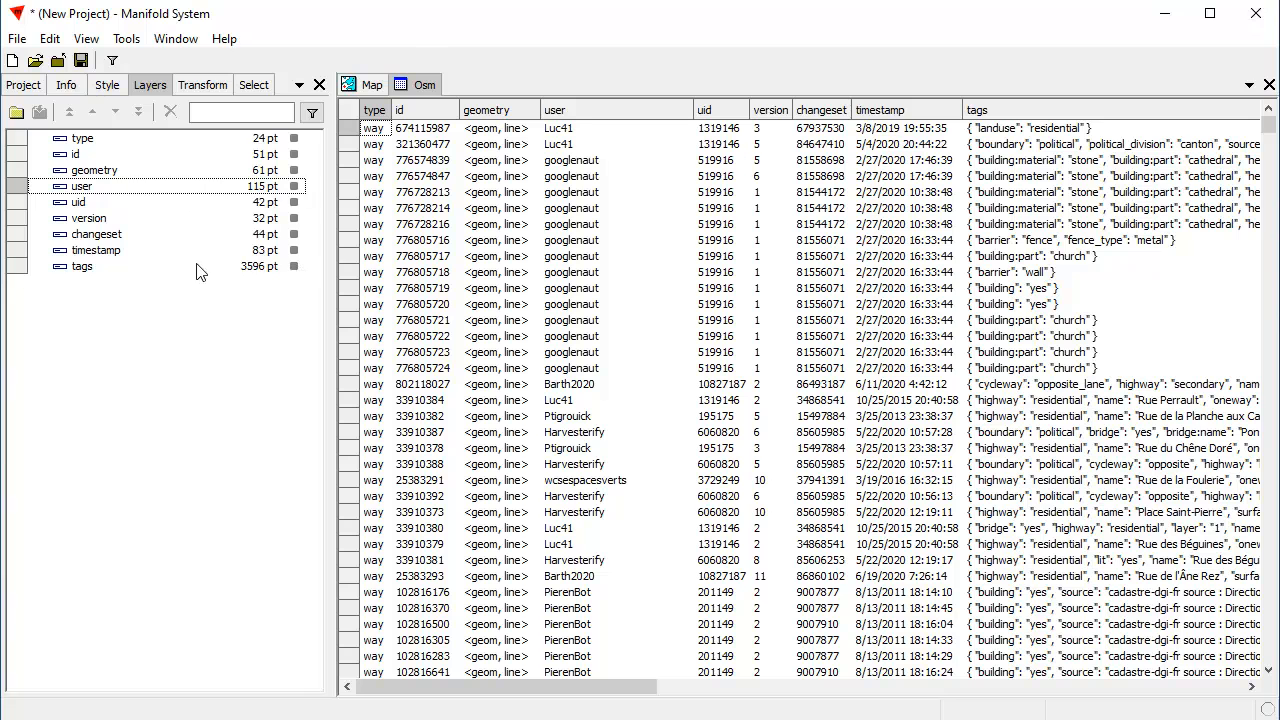
left_click(136, 266)
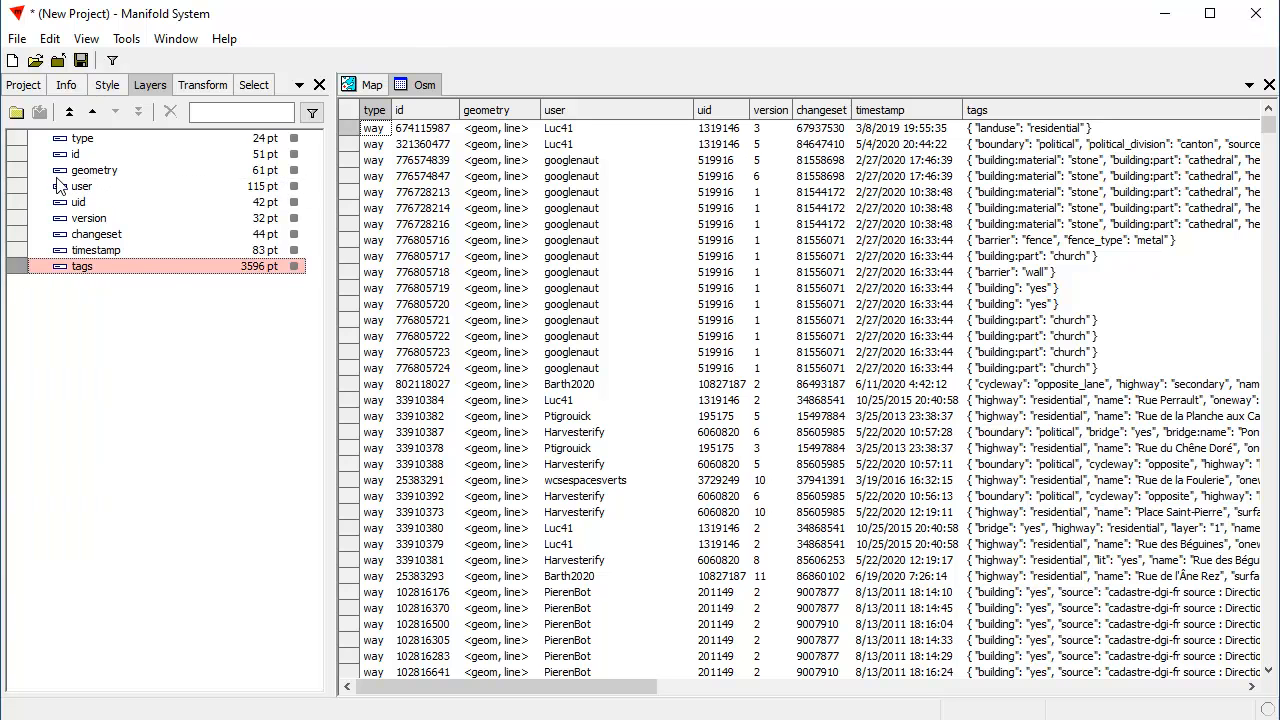
left_click(101, 172, "ctrl")
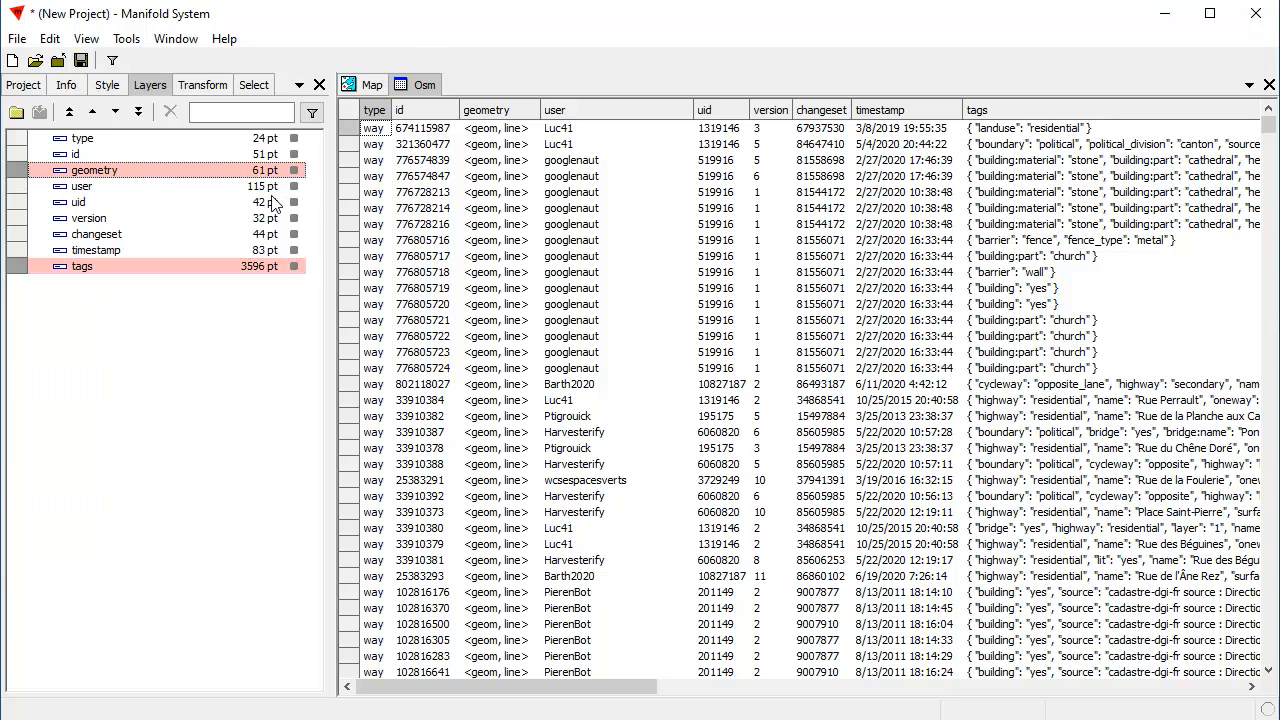
key("ctrl+i")
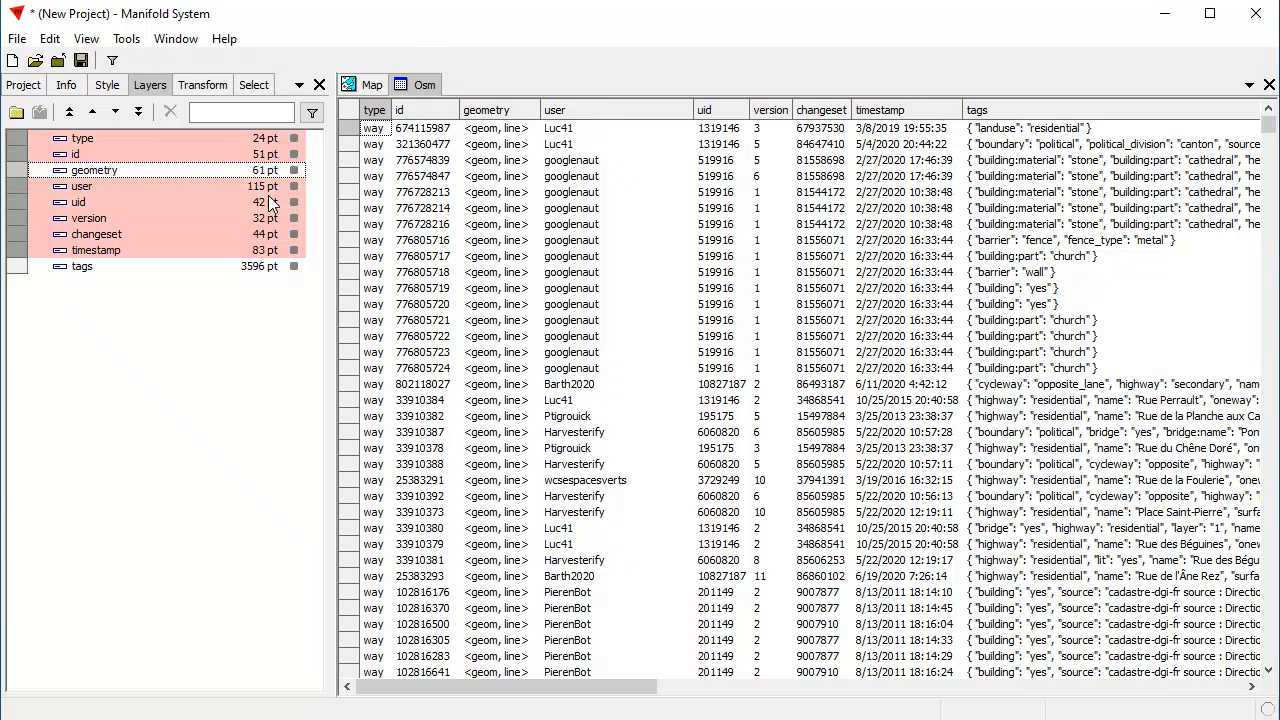
left_click(293, 153)
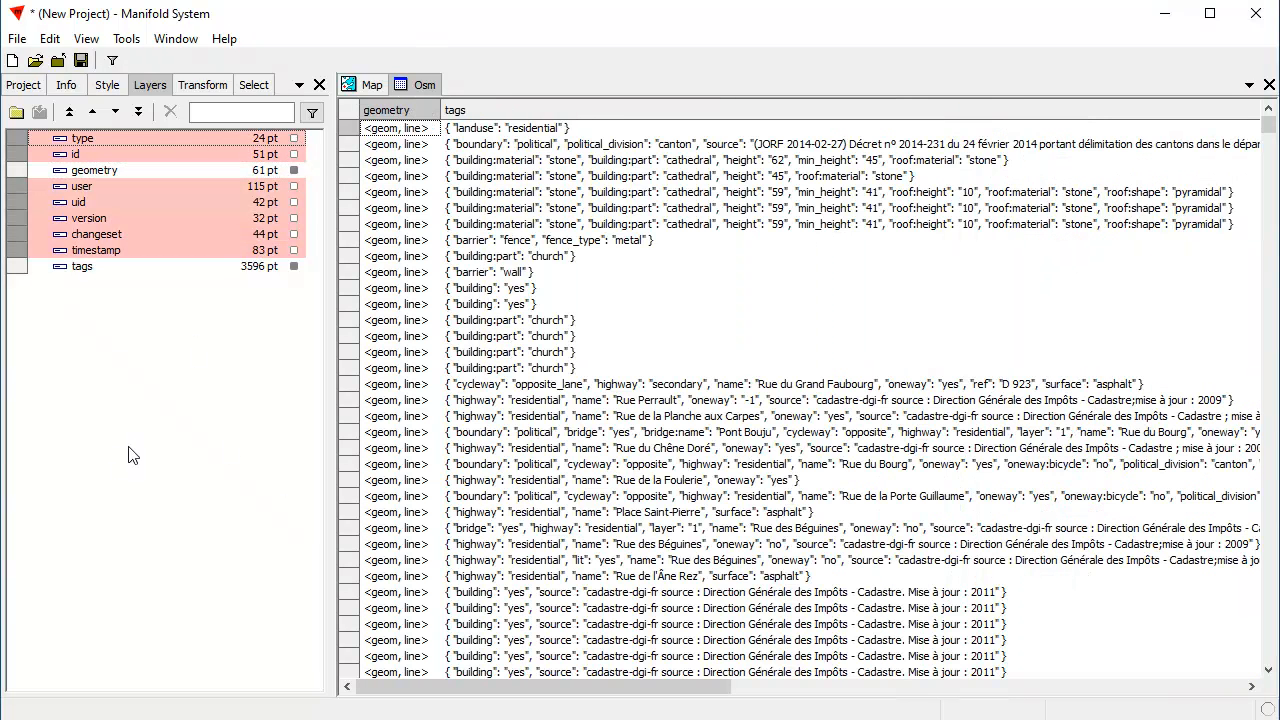
Examine the full tags value of a building record to see how the building key is written
left_click(30, 85)
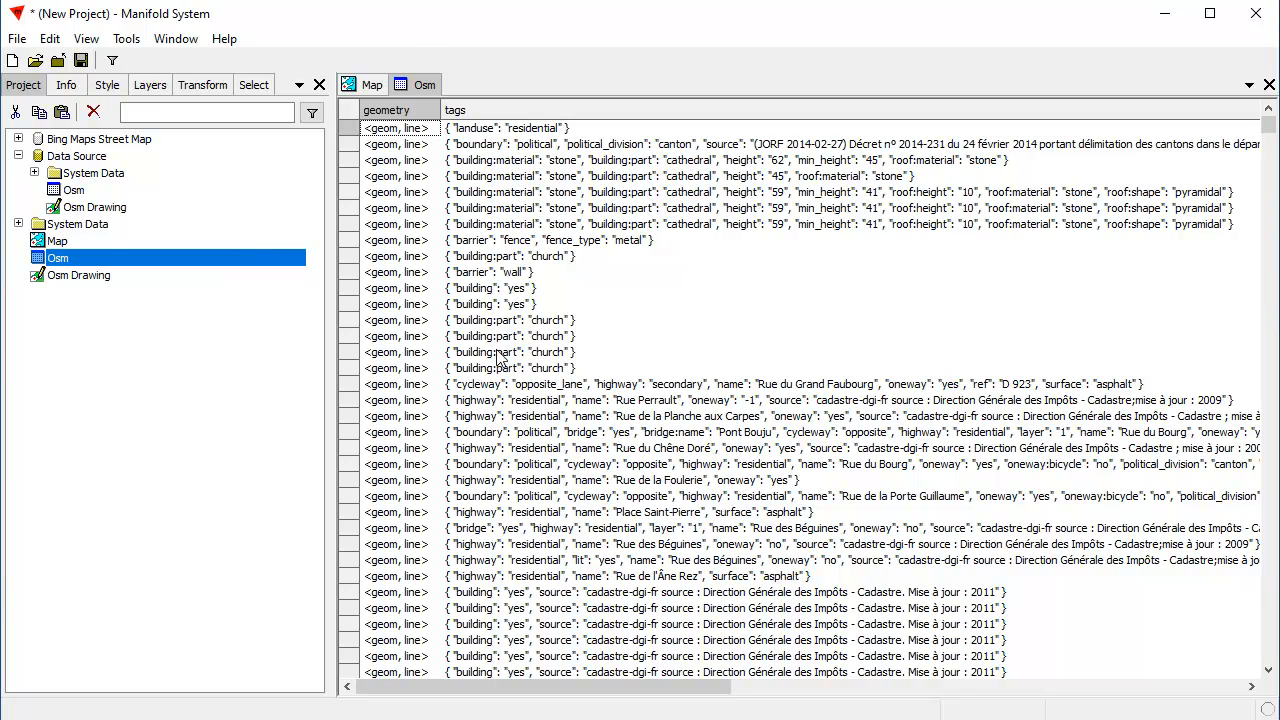
right_click(488, 308)
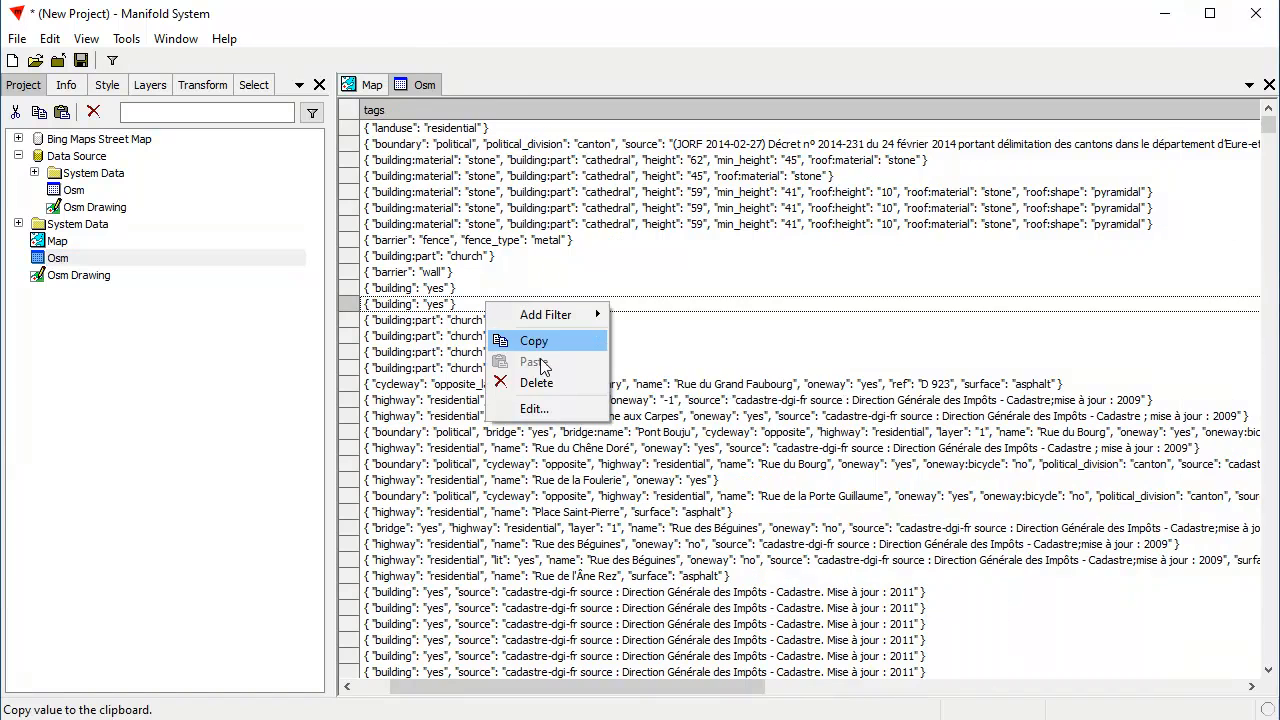
left_click(549, 410)
left_click_drag(519, 267, 481, 269)
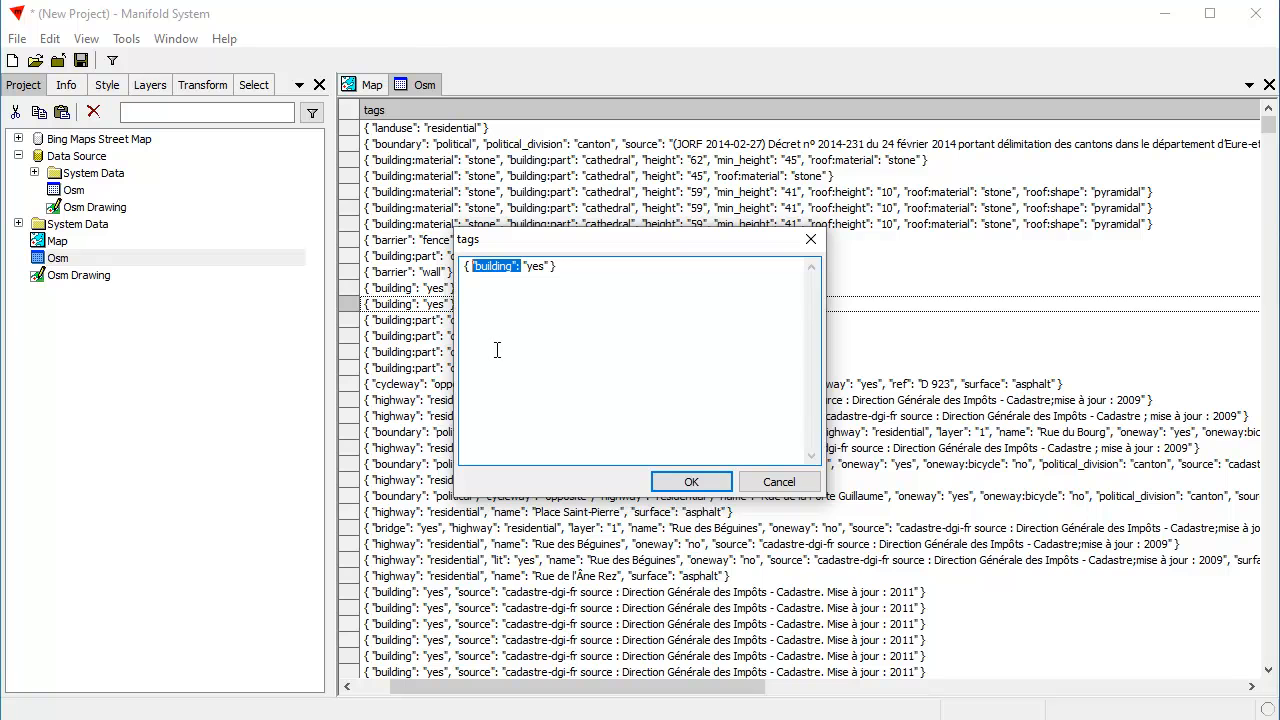
left_click(775, 481)
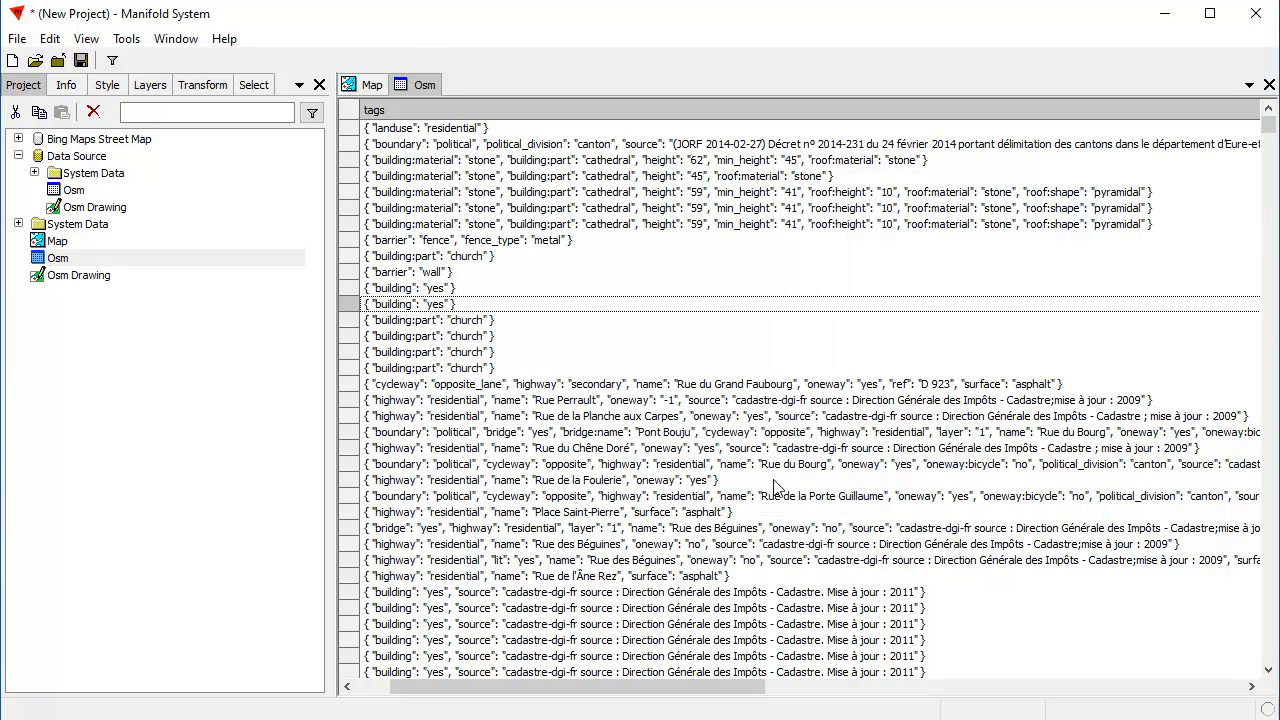
Select all Osm records whose tags field contains the text "building": including the quotes and colon
left_click(254, 85)
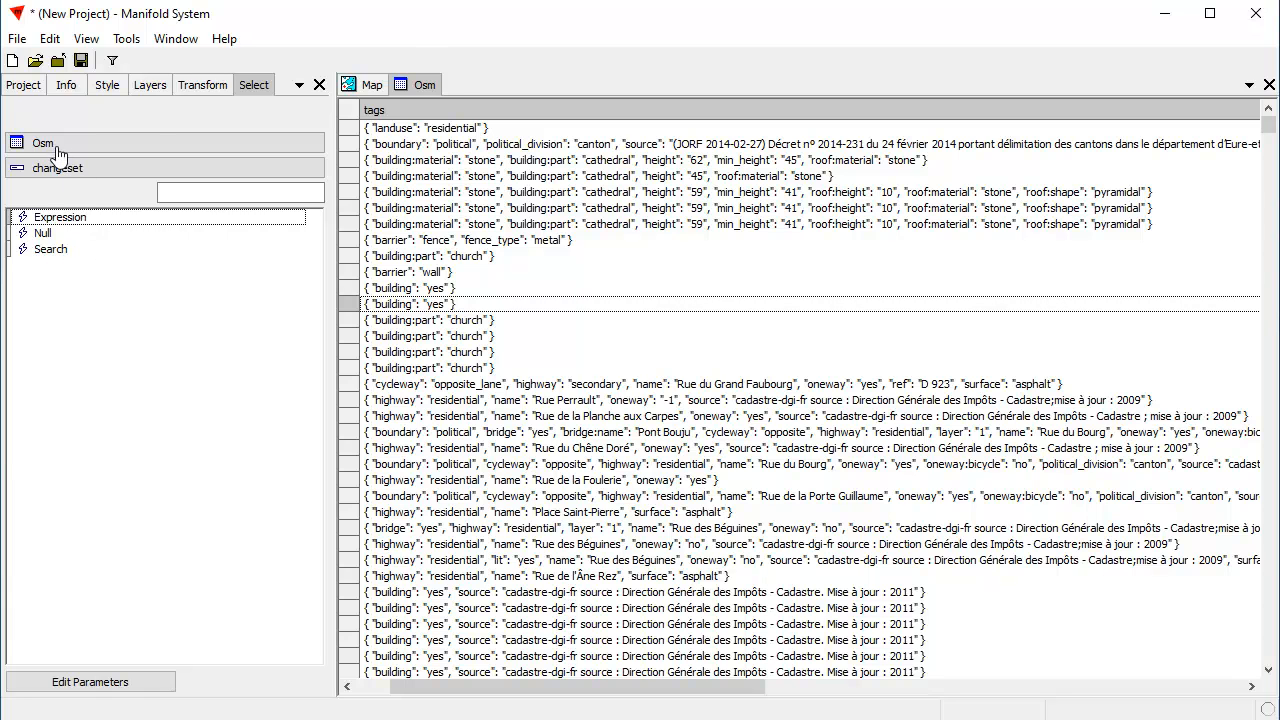
left_click(166, 168)
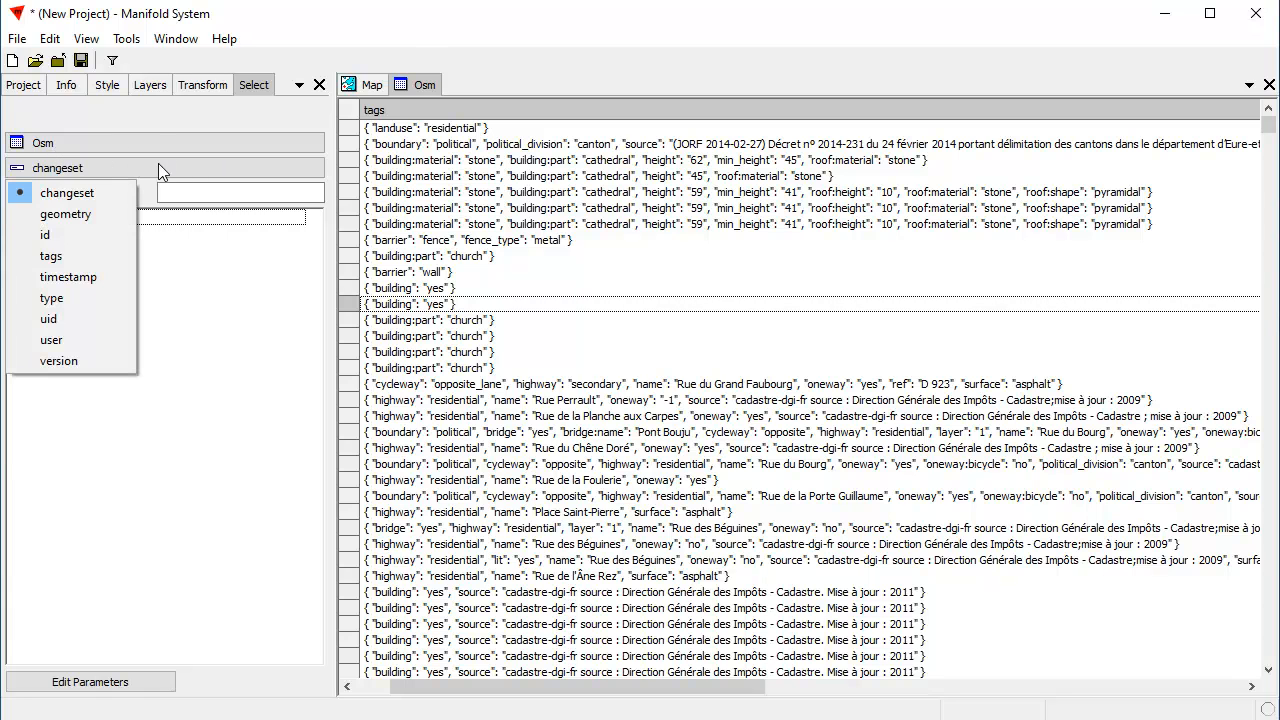
left_click(59, 256)
double_click(48, 268)
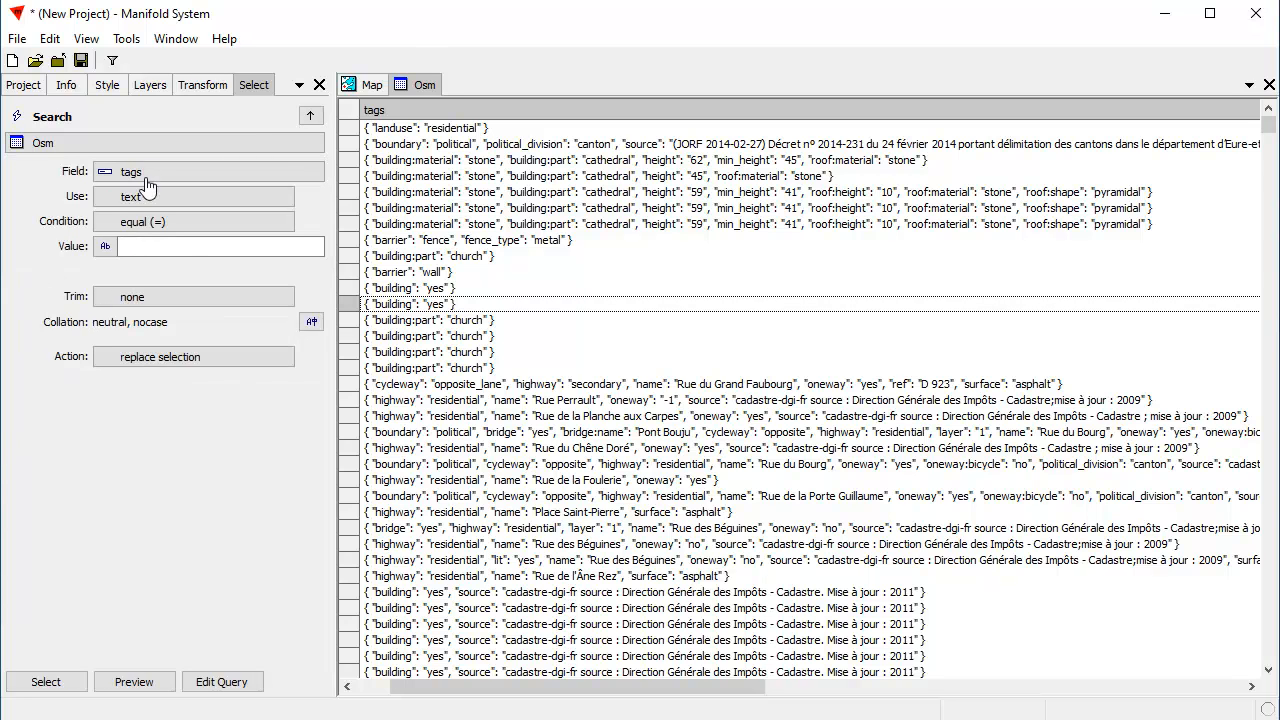
left_click(139, 229)
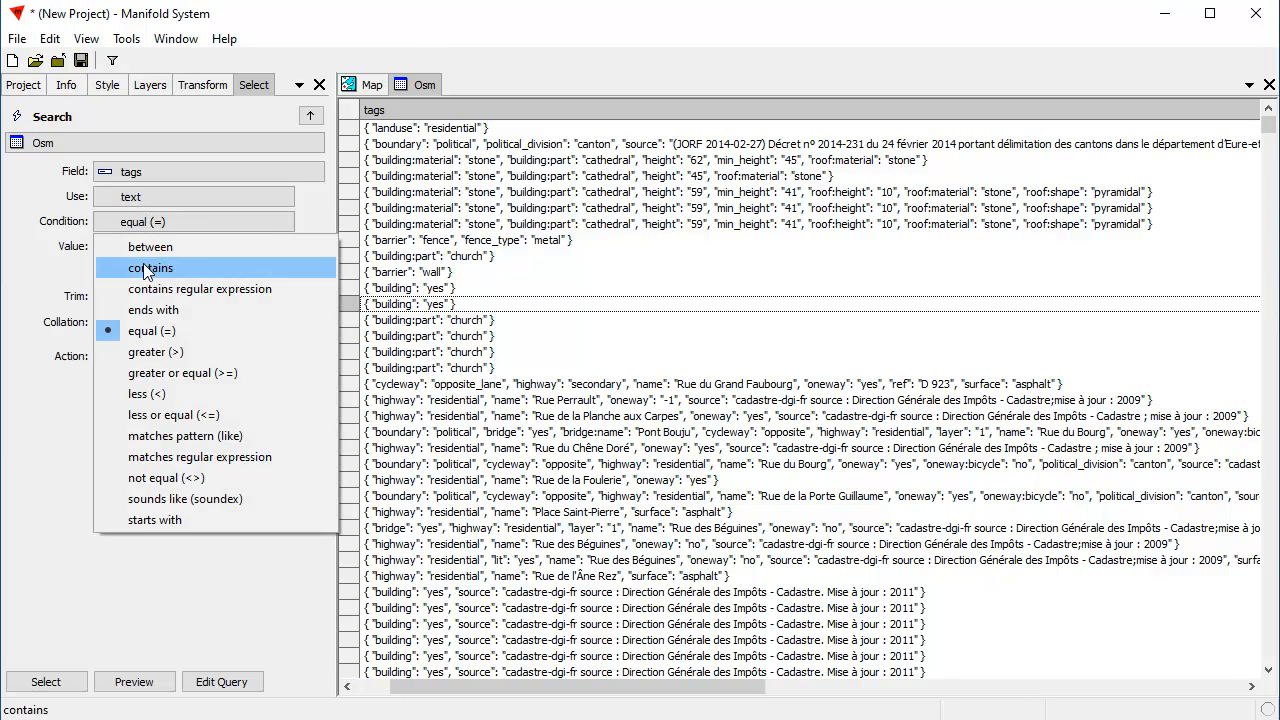
left_click(140, 262)
left_click(143, 248)
type("\"building\":")
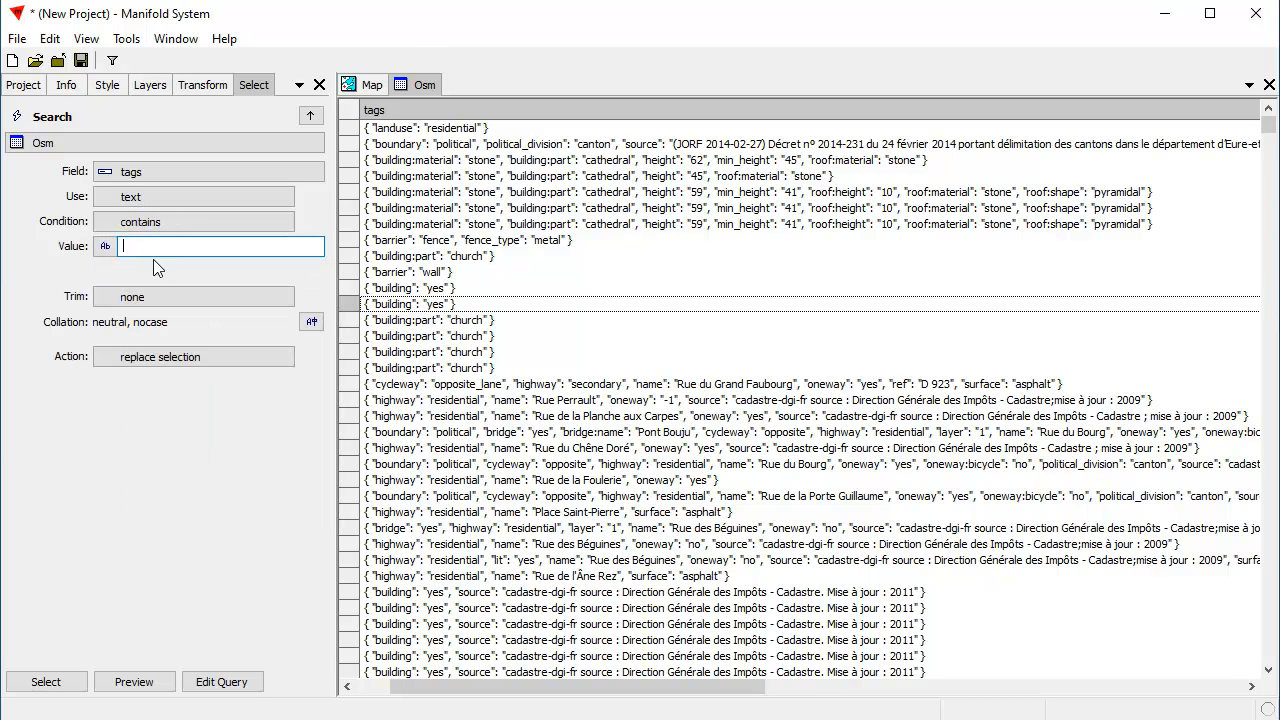
left_click(72, 683)
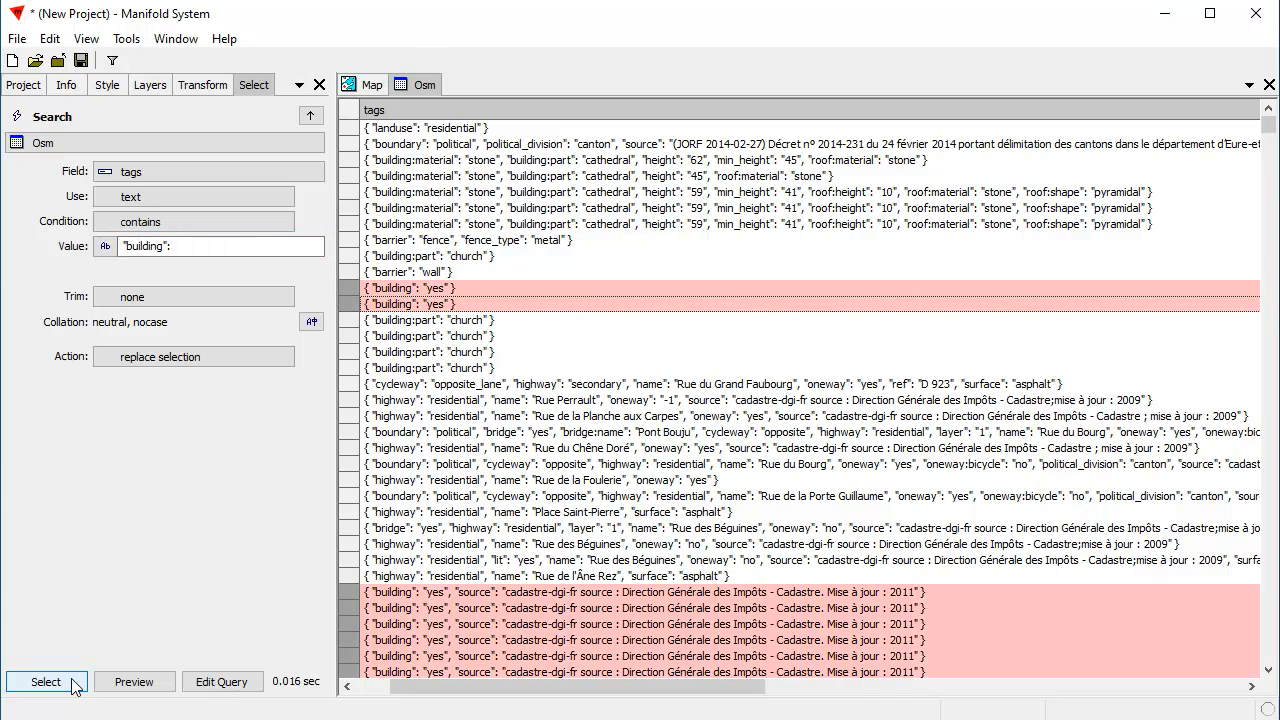
Copy the selected building objects from the map's Osm Drawing layer and paste them into the main project as a new table
left_click(358, 82)
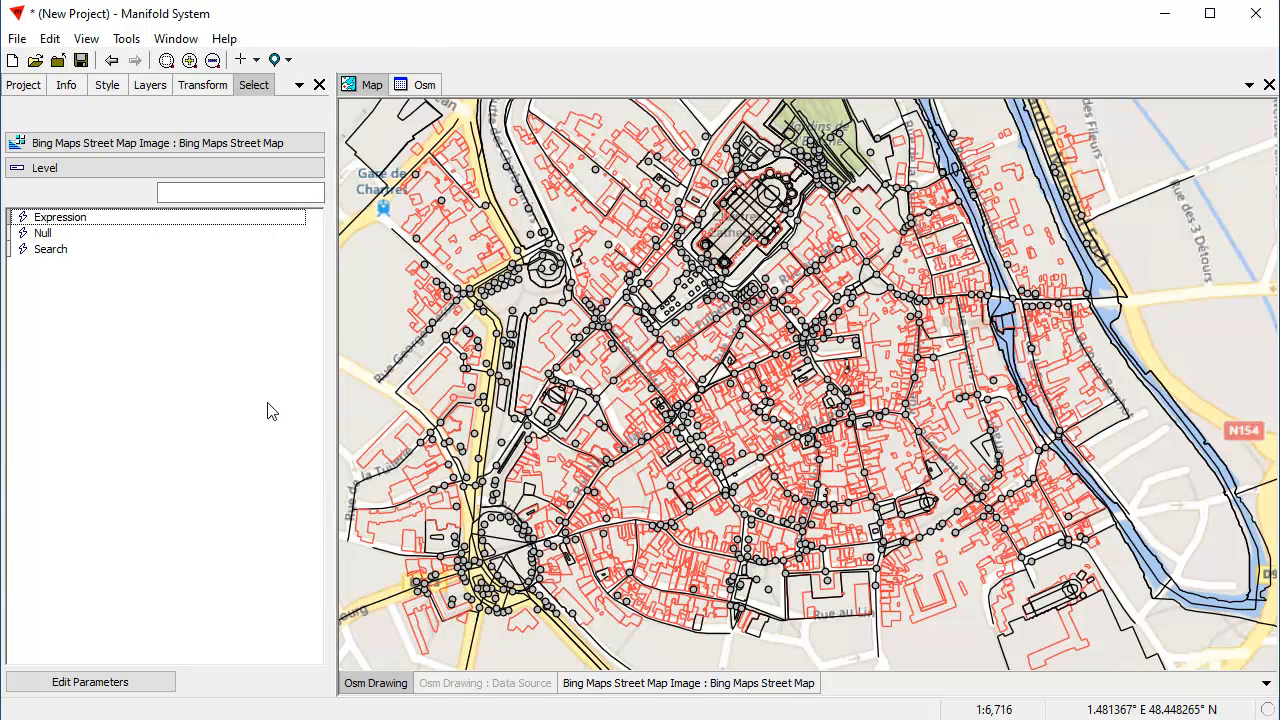
left_click(50, 38)
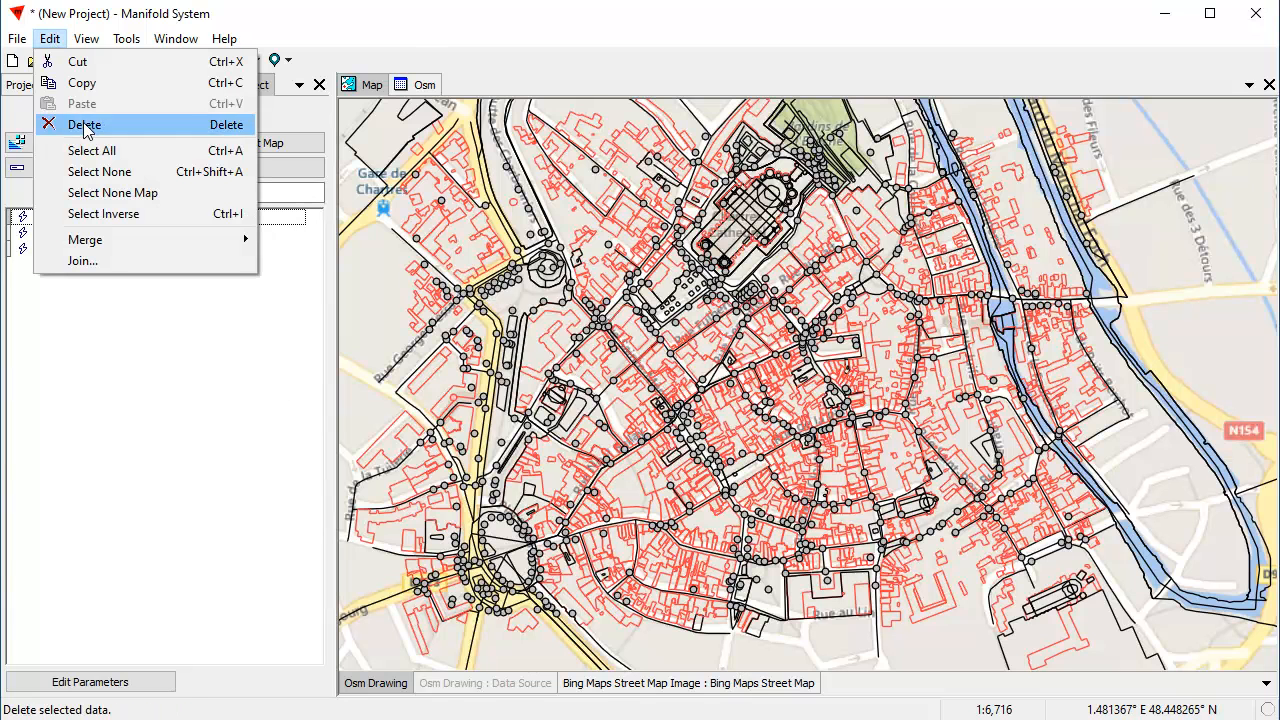
left_click(90, 84)
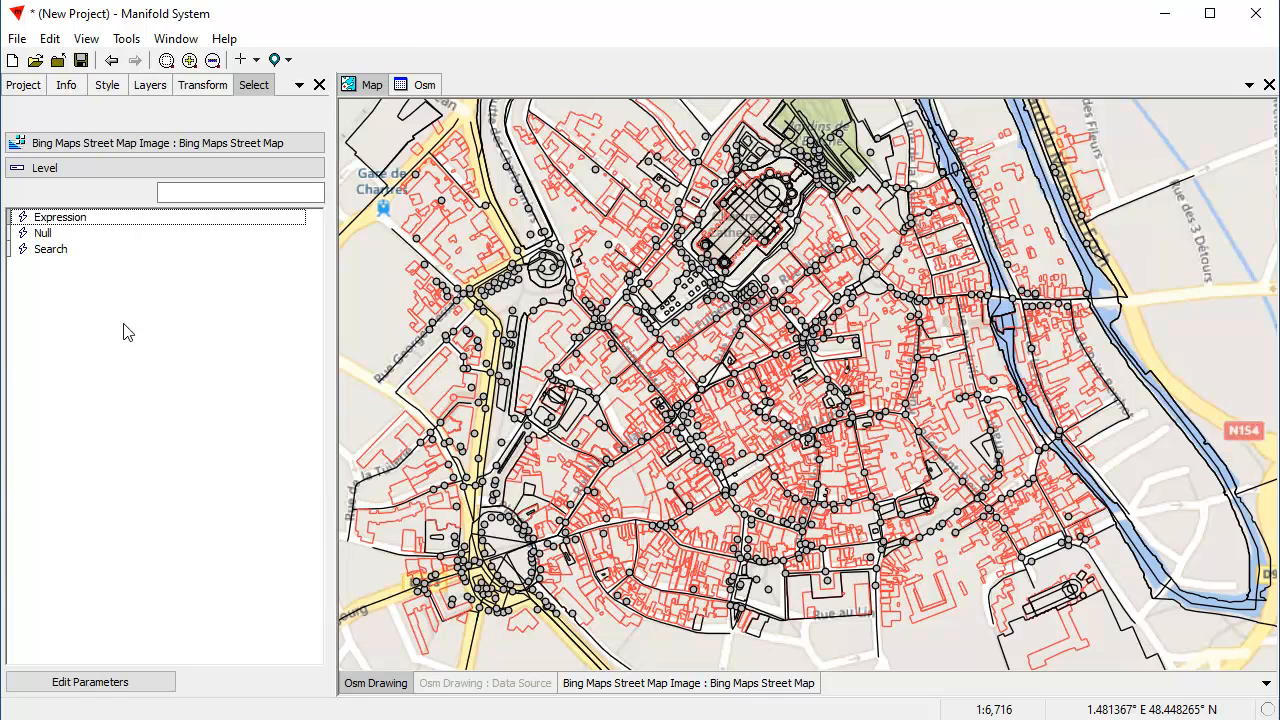
left_click(30, 88)
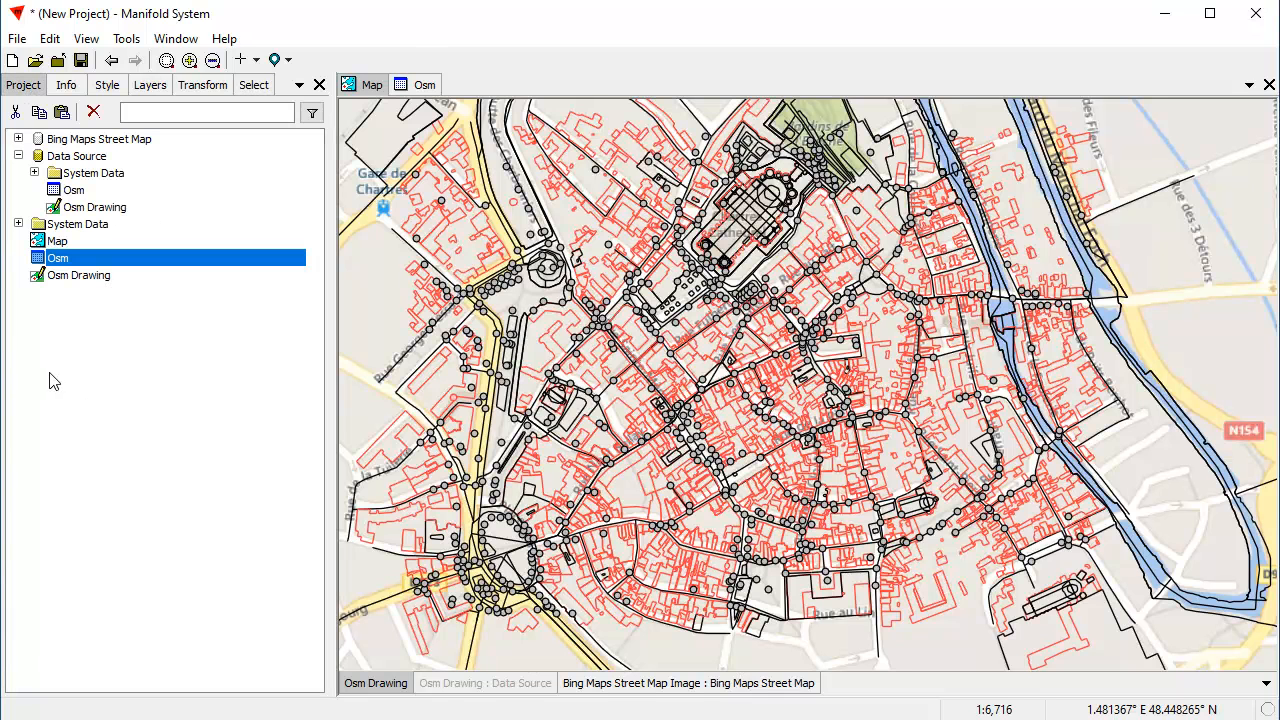
right_click(51, 376)
left_click(98, 407)
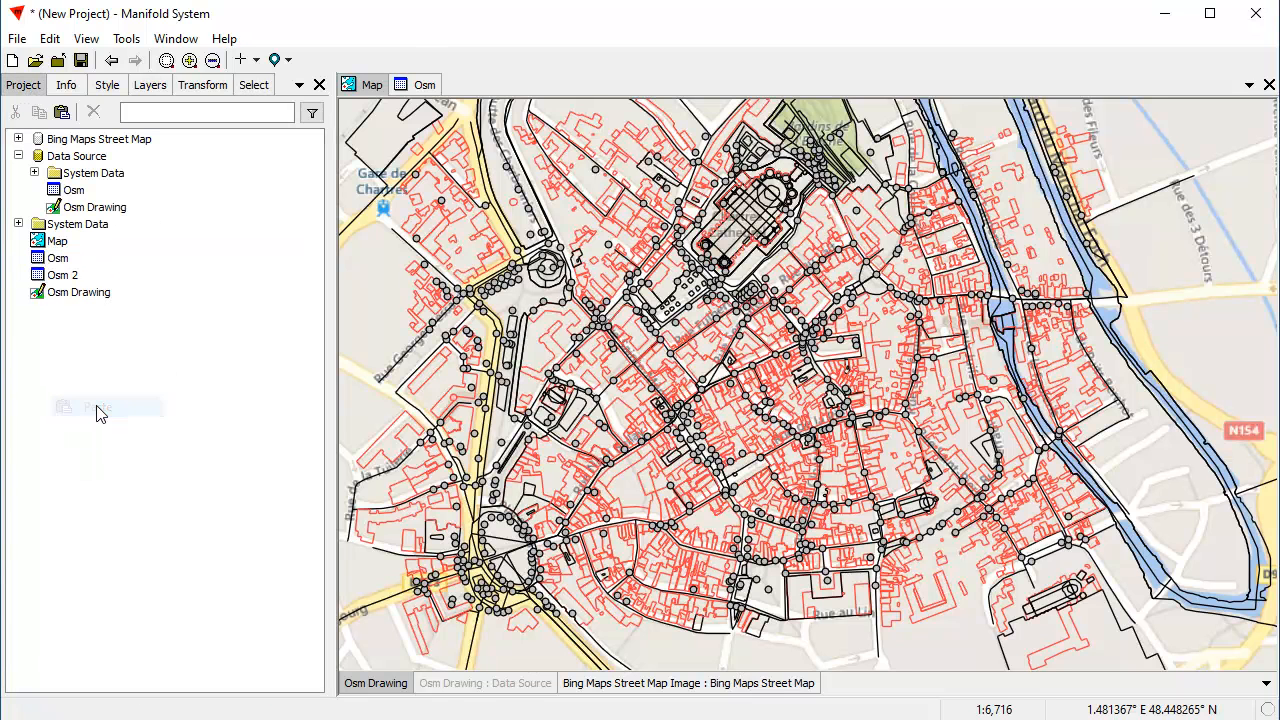
Rename the pasted Osm 2 table as Buildings
left_click(78, 280)
left_click(85, 278)
type("Buildings")
key("Return")
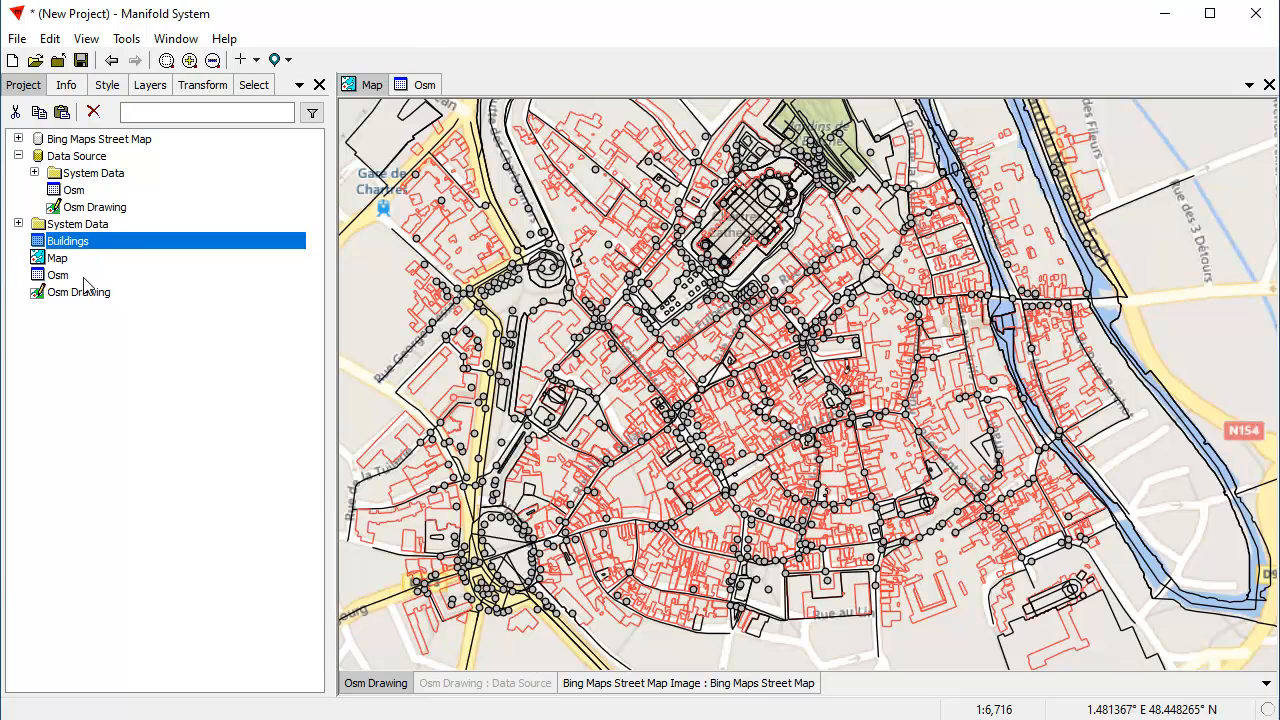
Create a drawing named Buildings Drawing from the Buildings table's geometry field, using the Latitude / Longitude coordinate system
right_click(128, 246)
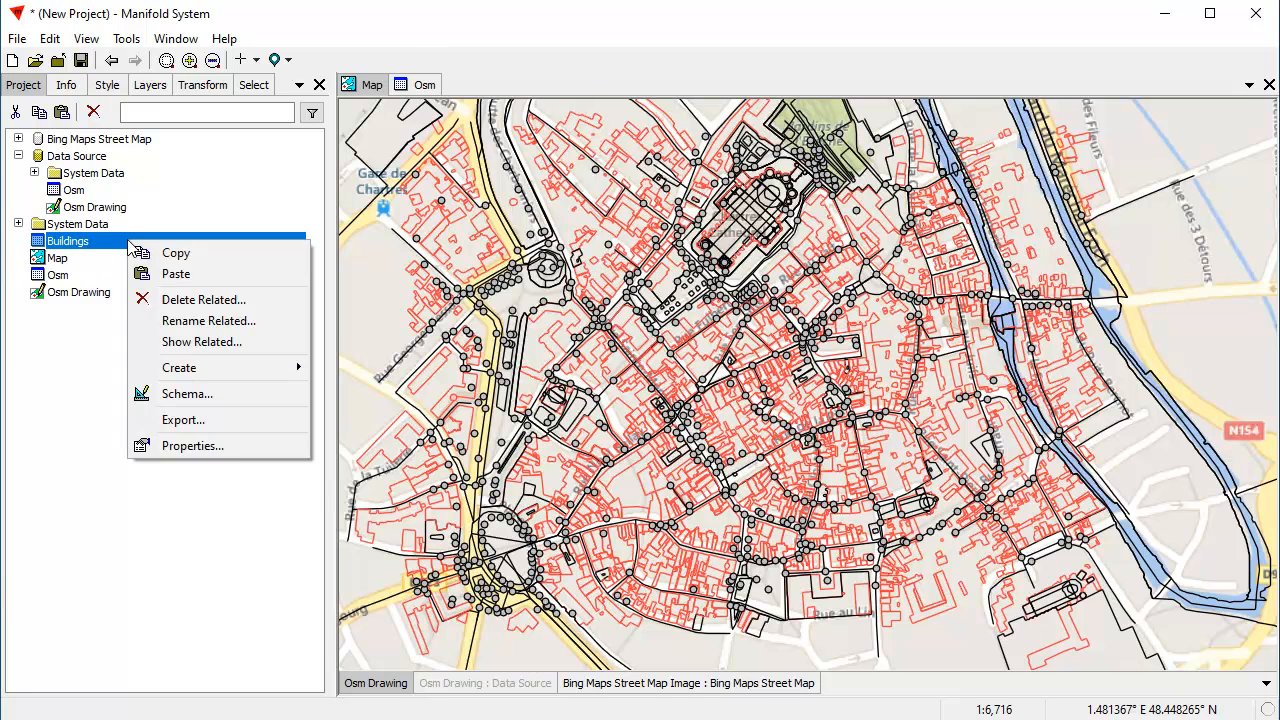
mouse_move(217, 372)
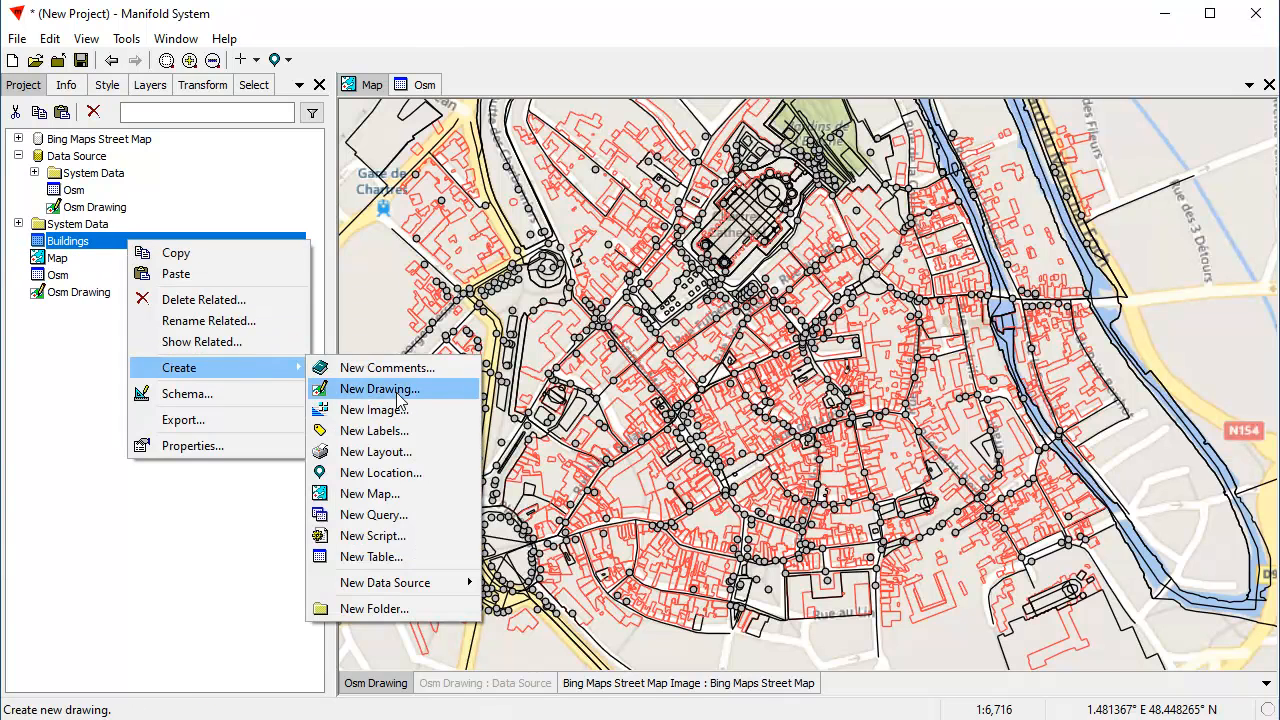
left_click(397, 399)
left_click(850, 408)
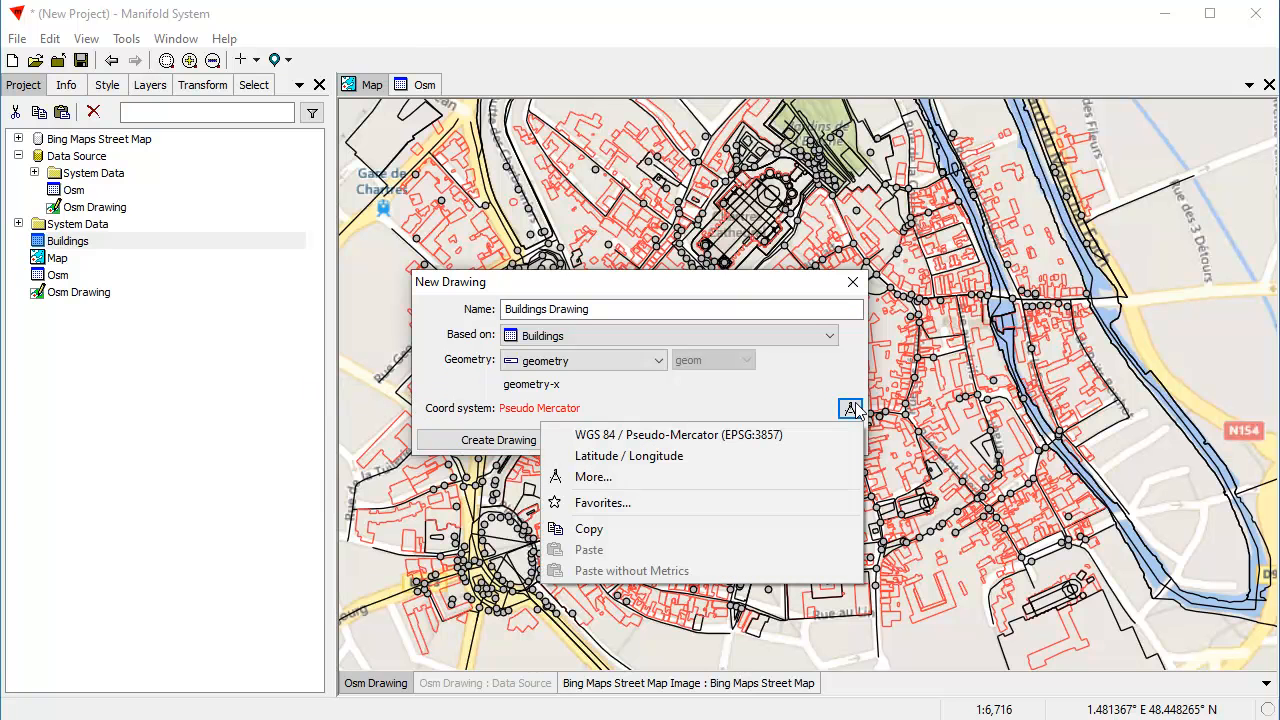
left_click(645, 456)
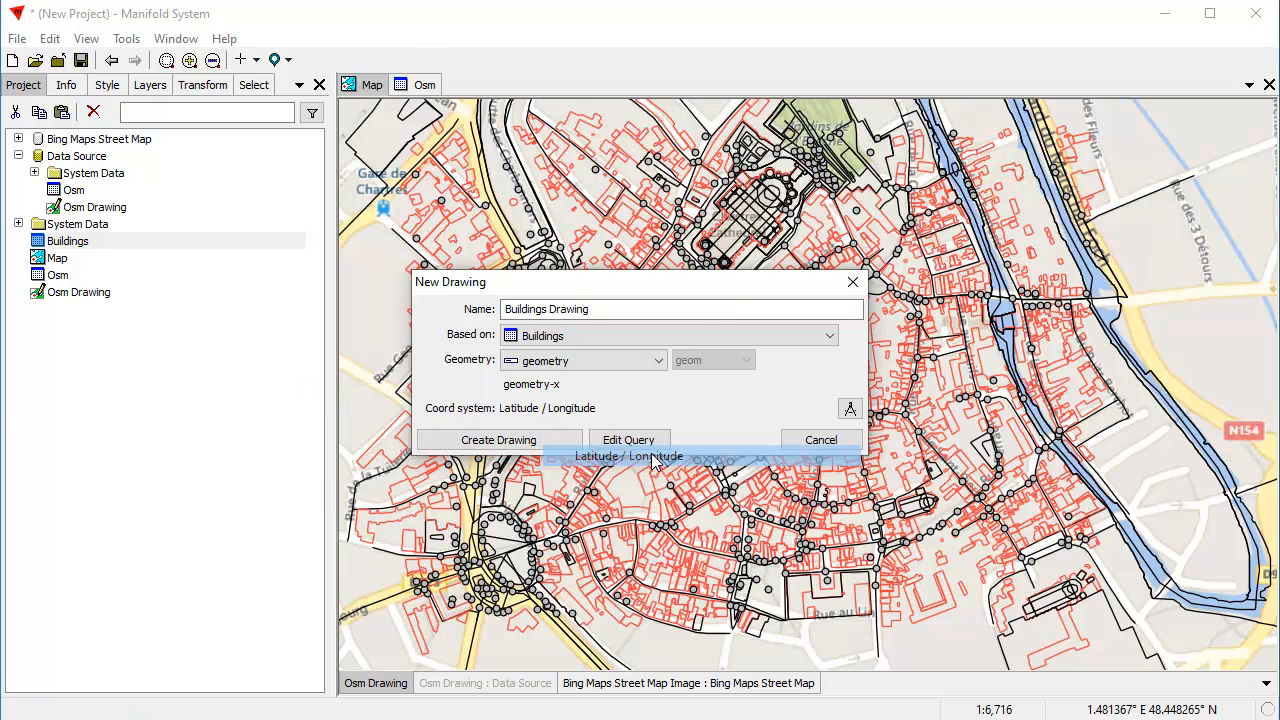
left_click(514, 445)
Hide the local Osm Drawing layer and add Buildings Drawing to the map
left_click(397, 686, "shift")
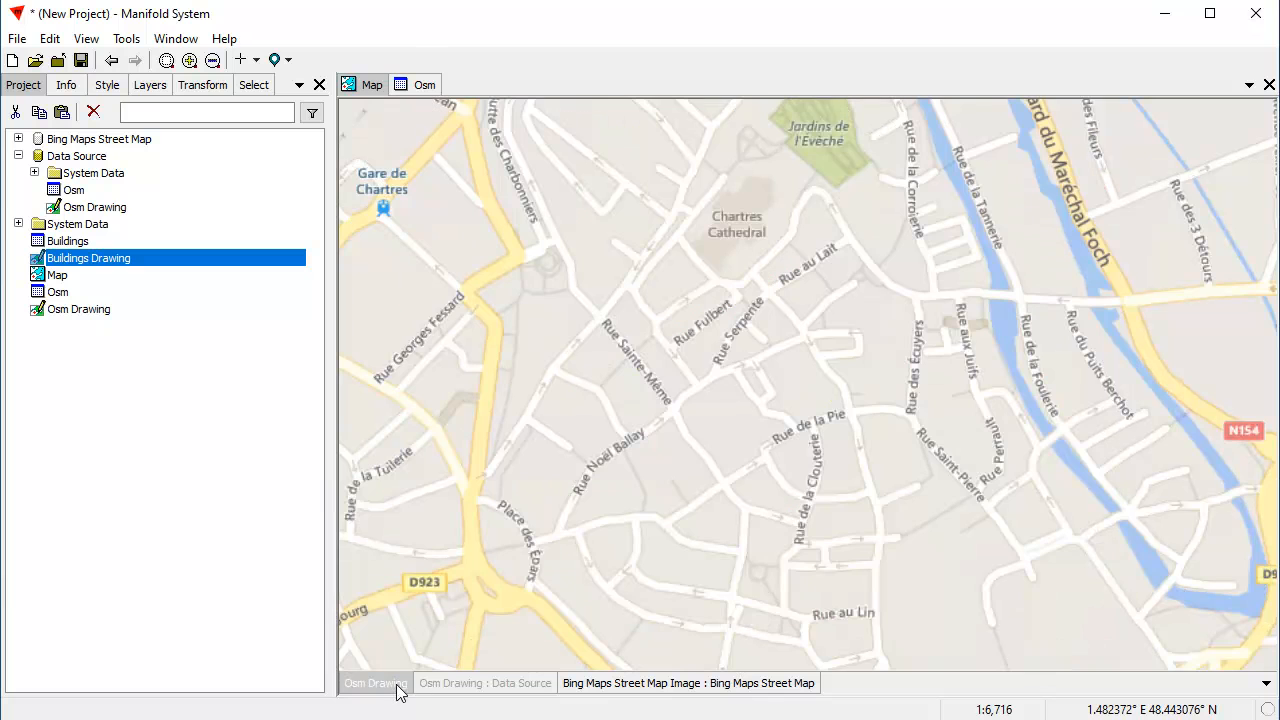
left_click_drag(569, 279, 743, 348)
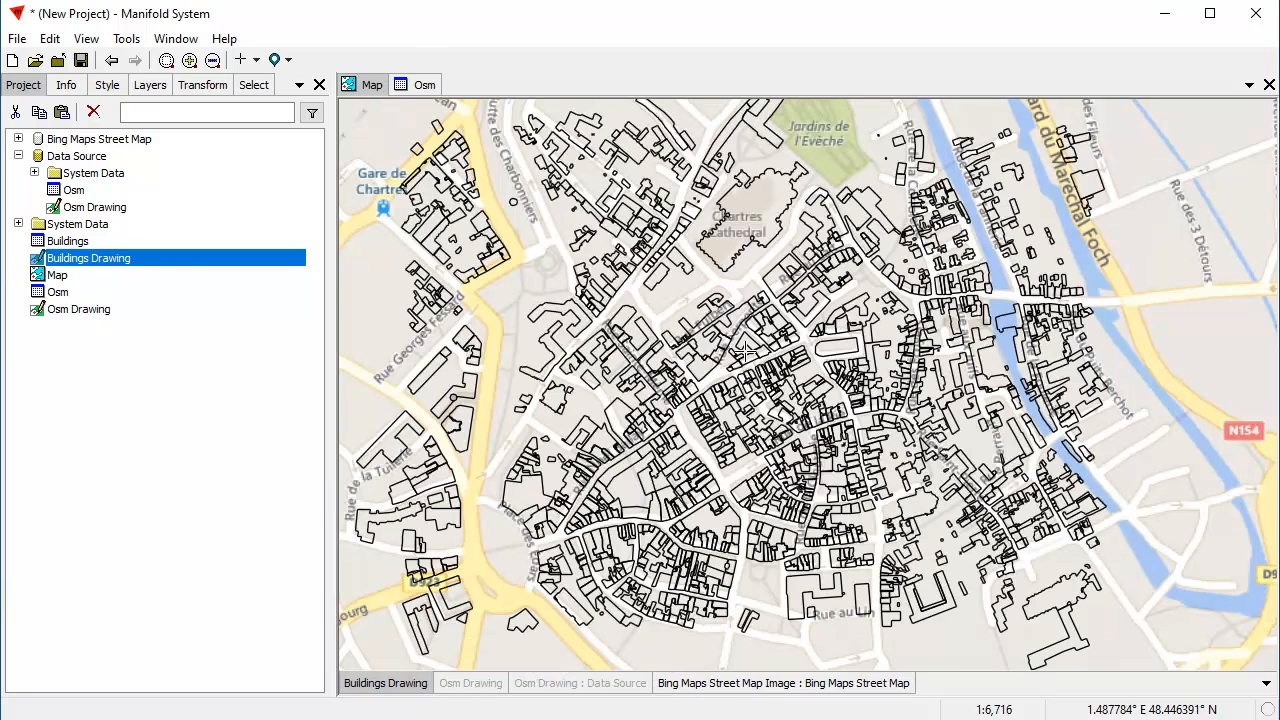